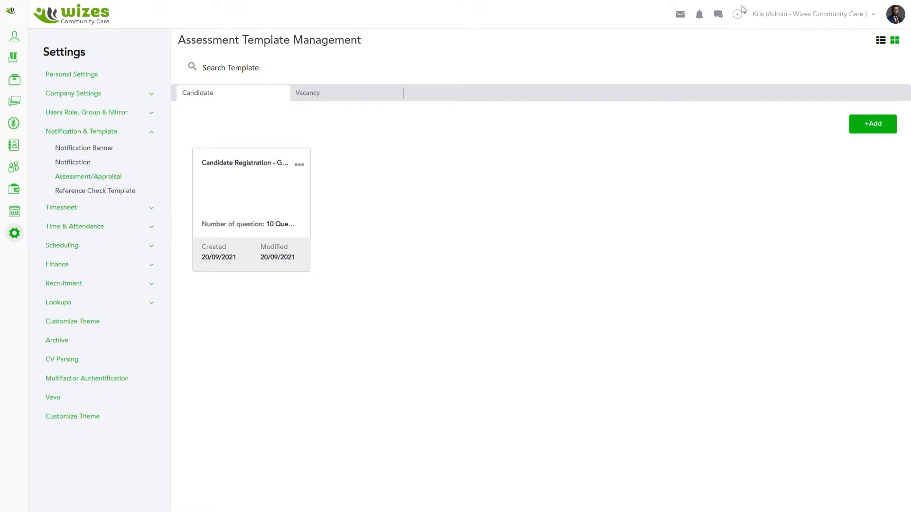
Create a new candidate assessment template named "Induction".
left_click(872, 127)
left_click(871, 145)
left_click(372, 93)
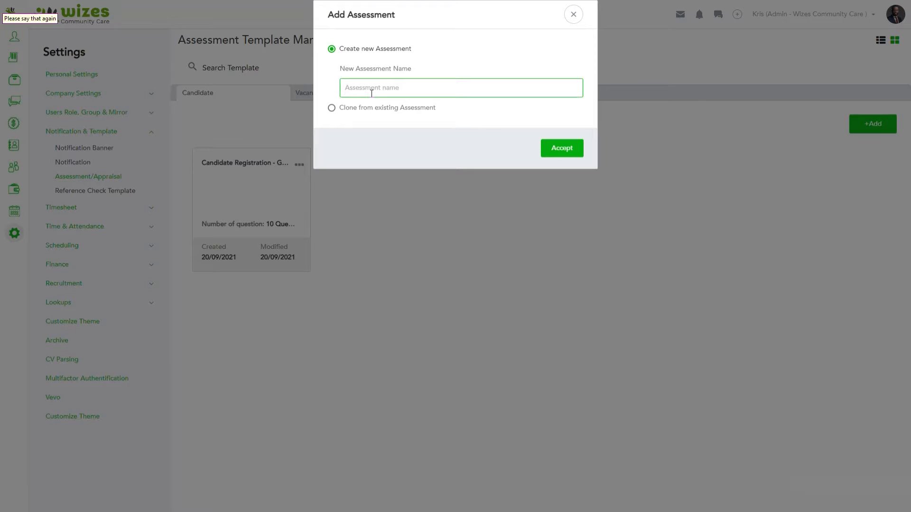
type("Induction")
left_click(558, 149)
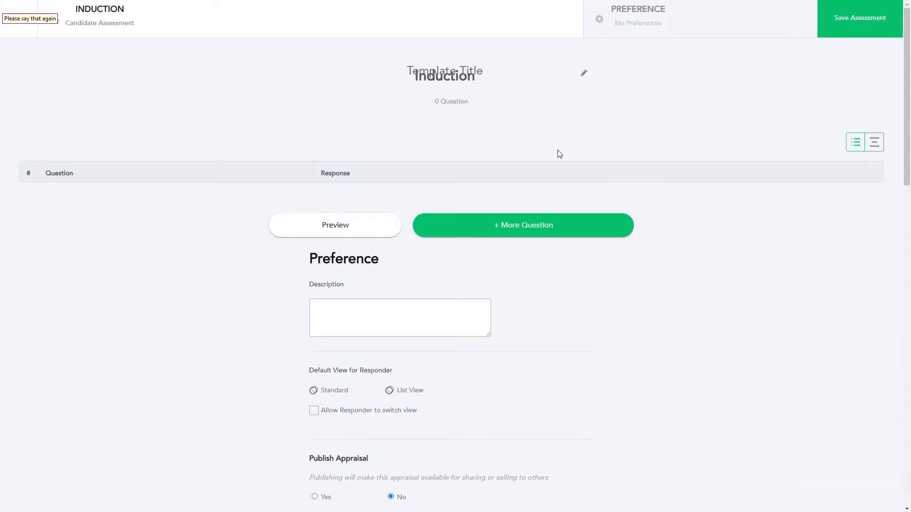
Set the assessment's assignment email to On Line Induction in its preferences and save the assessment.
left_click(632, 24)
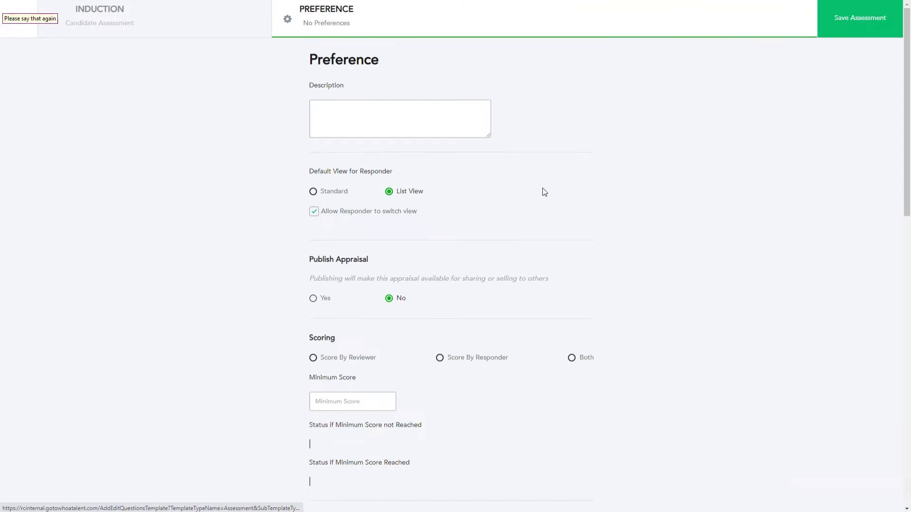
scroll(541, 205, "down", 9)
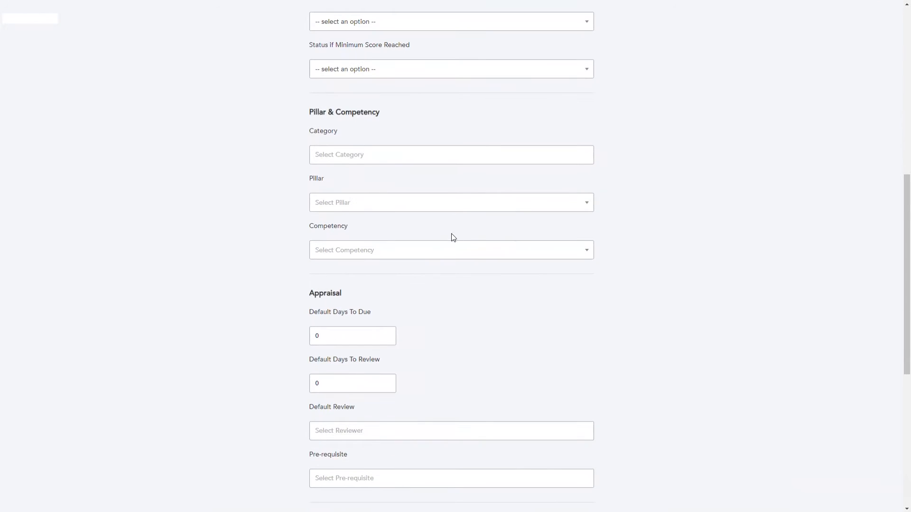
scroll(379, 434, "down", 3)
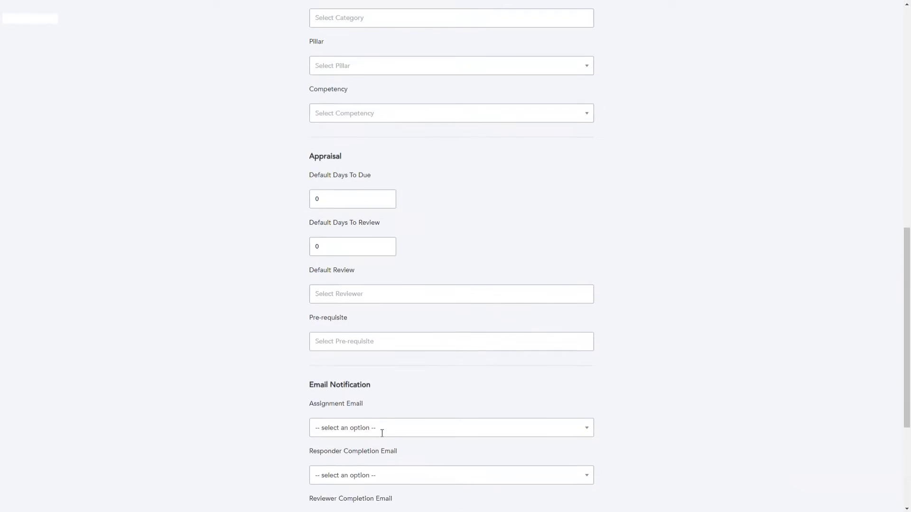
scroll(376, 380, "down", 2)
left_click(365, 331)
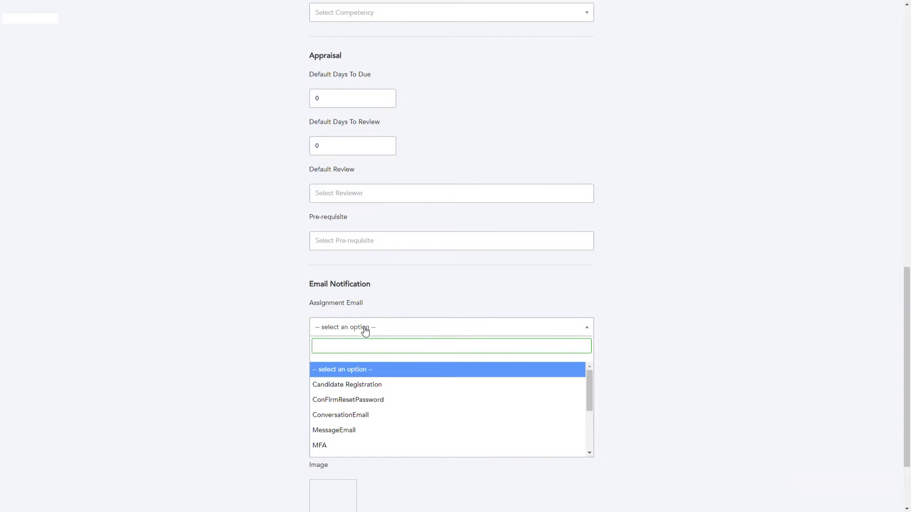
type("On")
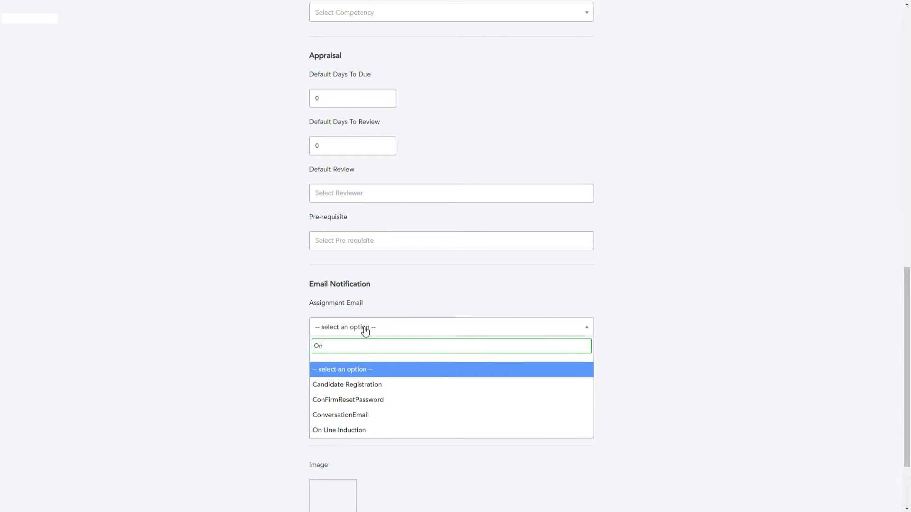
left_click(355, 431)
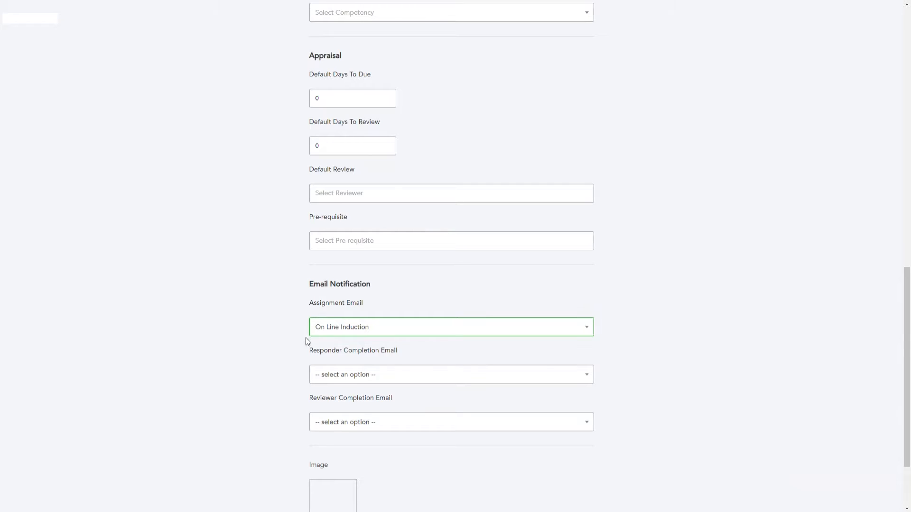
scroll(639, 322, "up", 14)
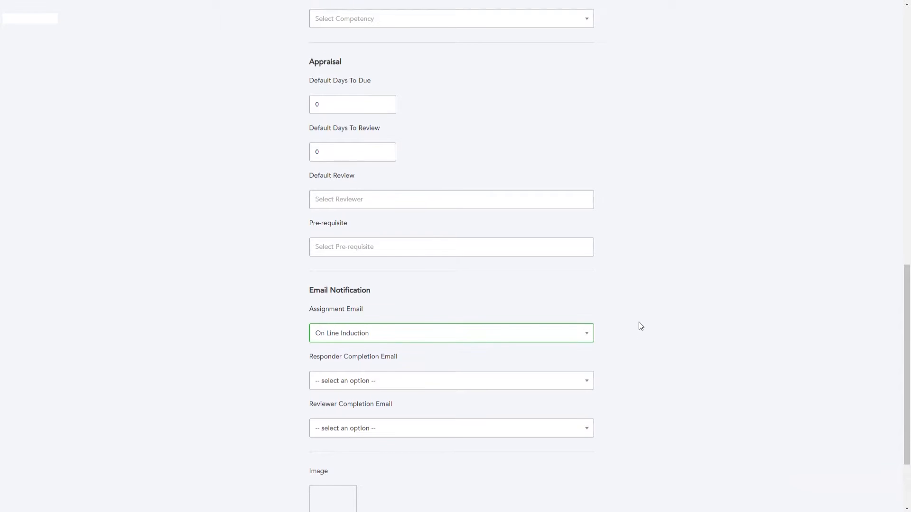
left_click(844, 23)
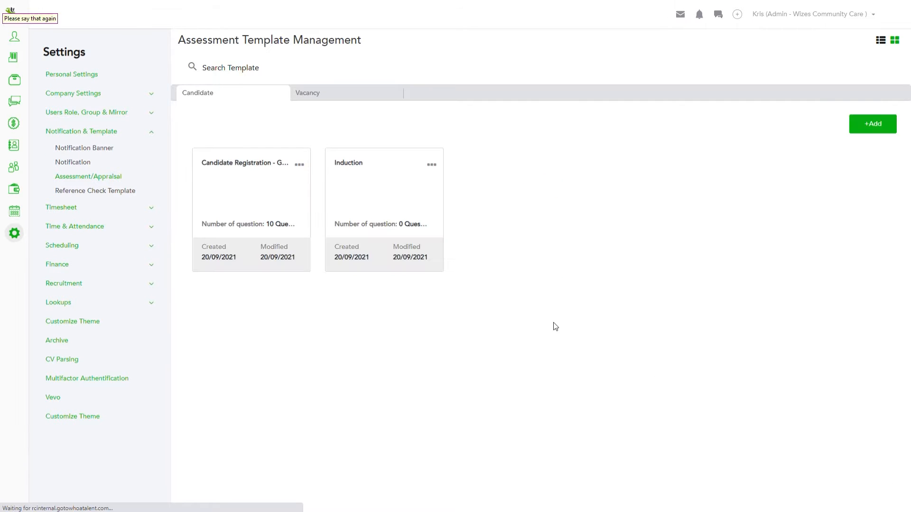
Open the Induction assessment for editing and start a new question from scratch.
left_click(431, 164)
left_click(392, 184)
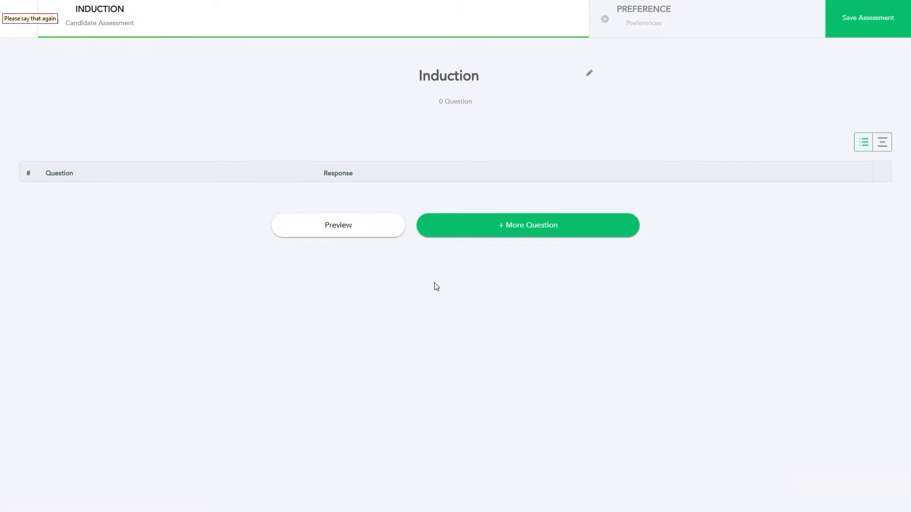
left_click(510, 227)
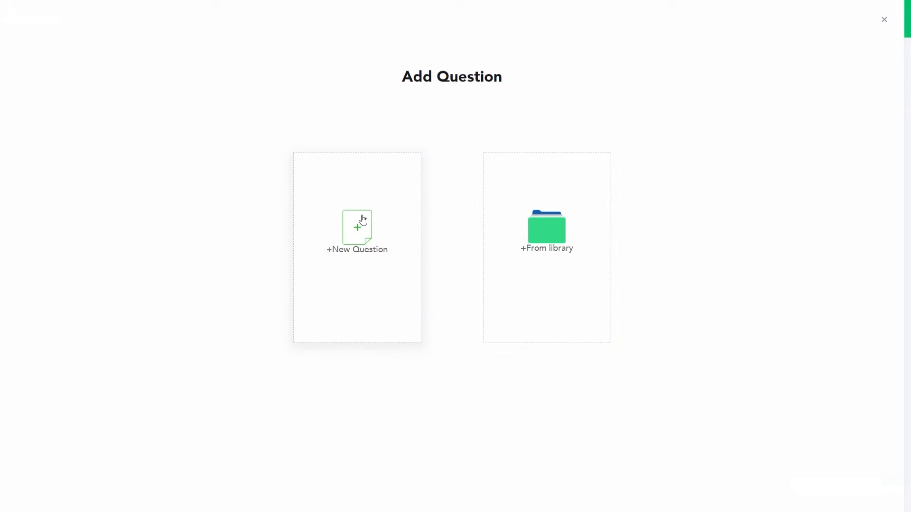
left_click(362, 221)
Enter the responder question text "Please download the attached Wizes Community Care Handbook.".
left_click(301, 118)
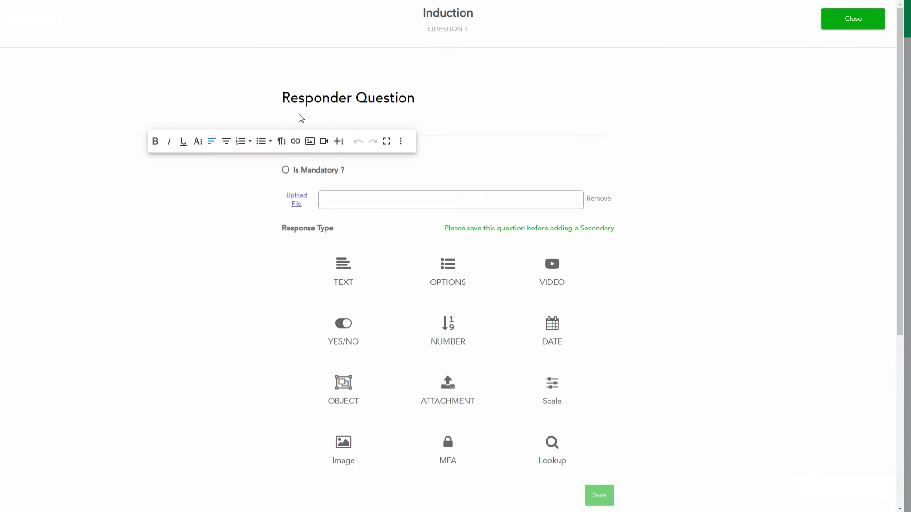
type("Please don")
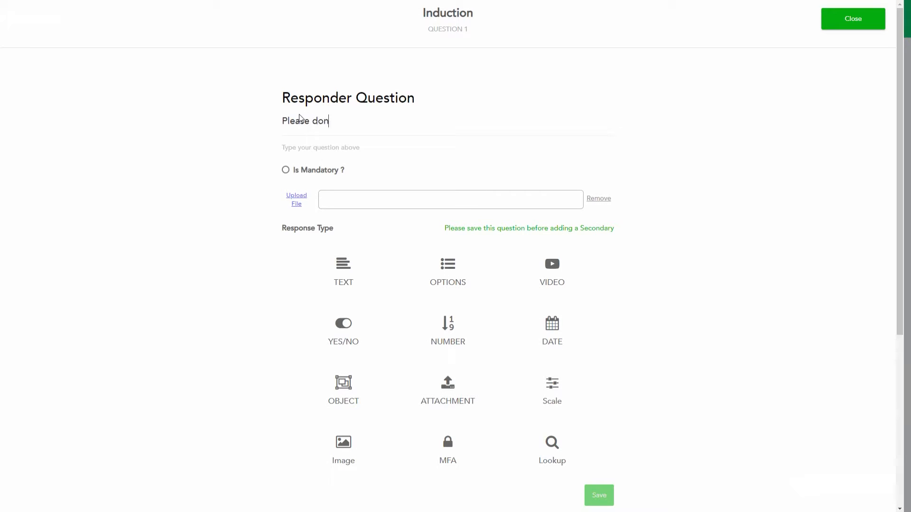
type("wload the attached Wiz")
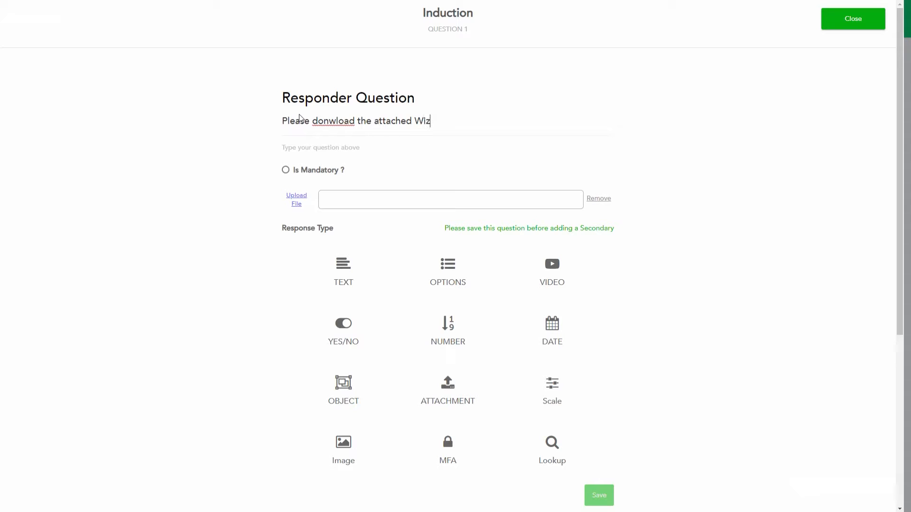
type("es Community Care Hand book/")
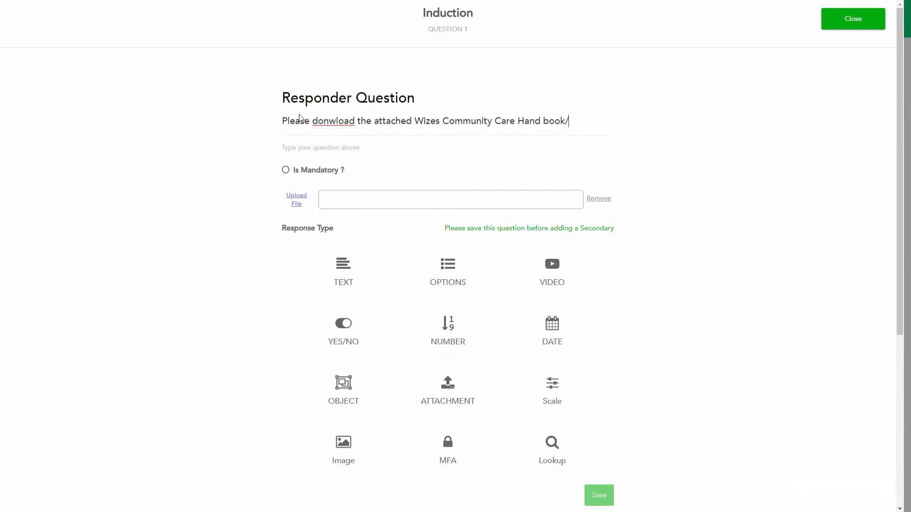
key("BackSpace")
key("BackSpace")
key("BackSpace")
key("BackSpace")
key("BackSpace")
type("book.")
key("Left")
type("w")
key("Right")
key("Delete")
Add the paragraph "Do you confirm you have read the document and that you are willing to accept and abide by the terms and conditions contained within?".
left_click(572, 122)
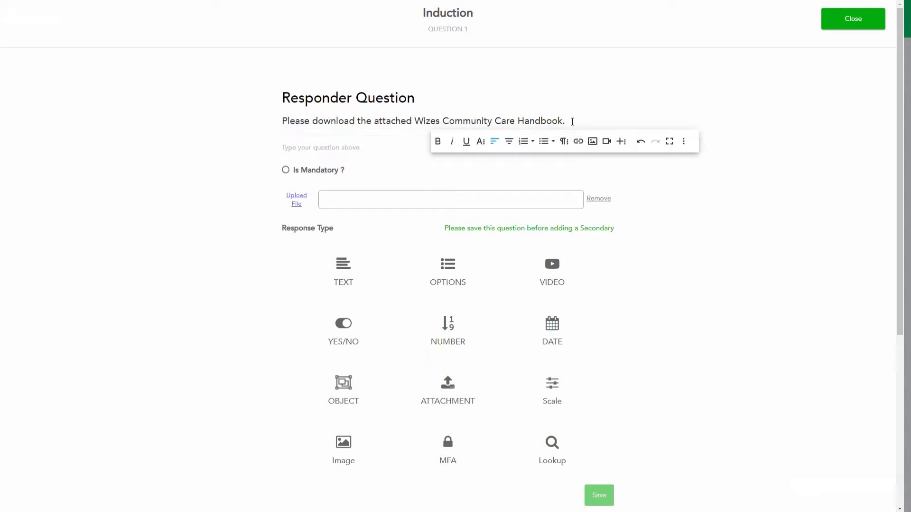
key("Return")
type("Do you")
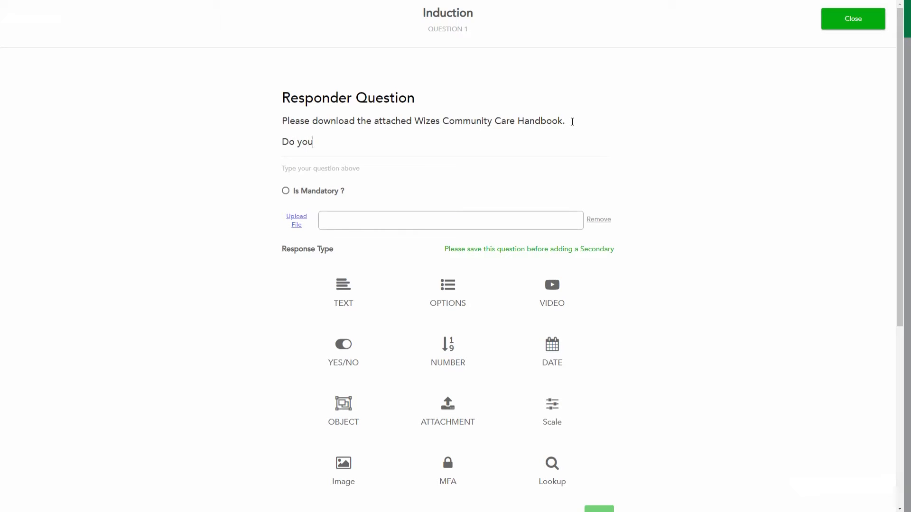
type(" confirm you have read the ")
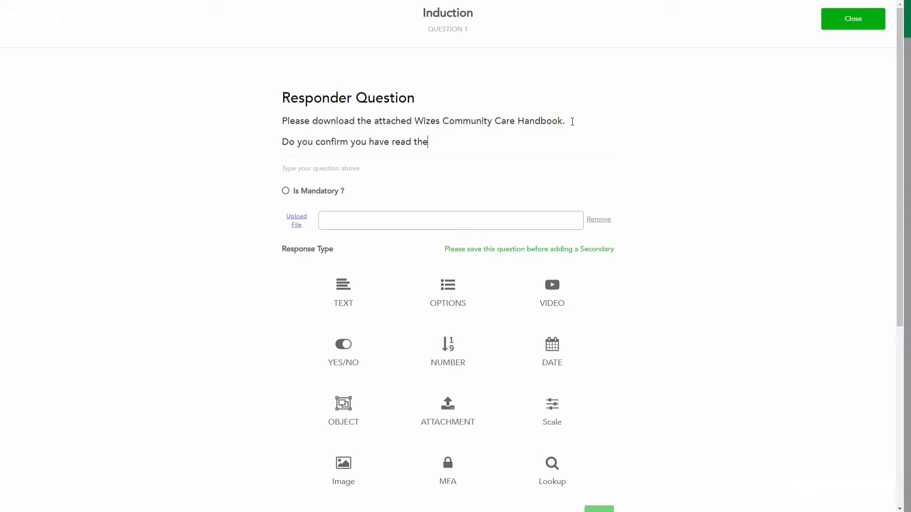
type("document and that you a")
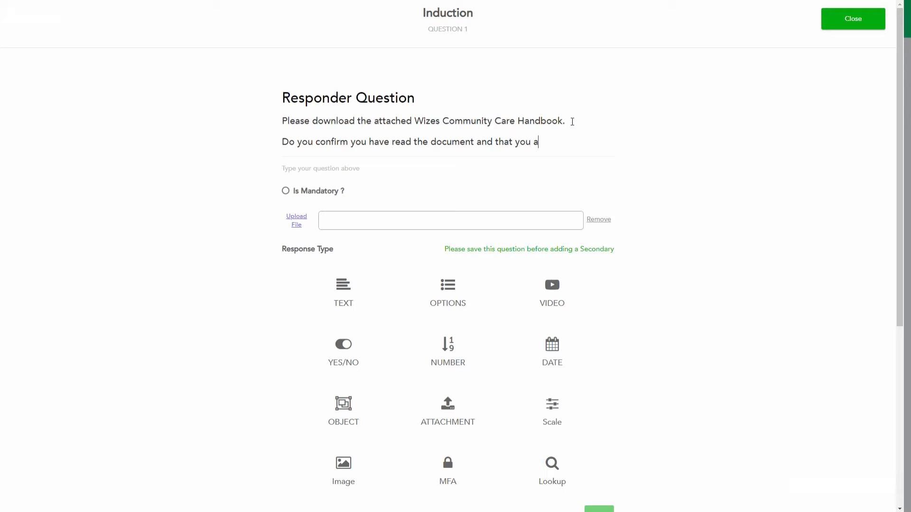
type("re willing to accept and ")
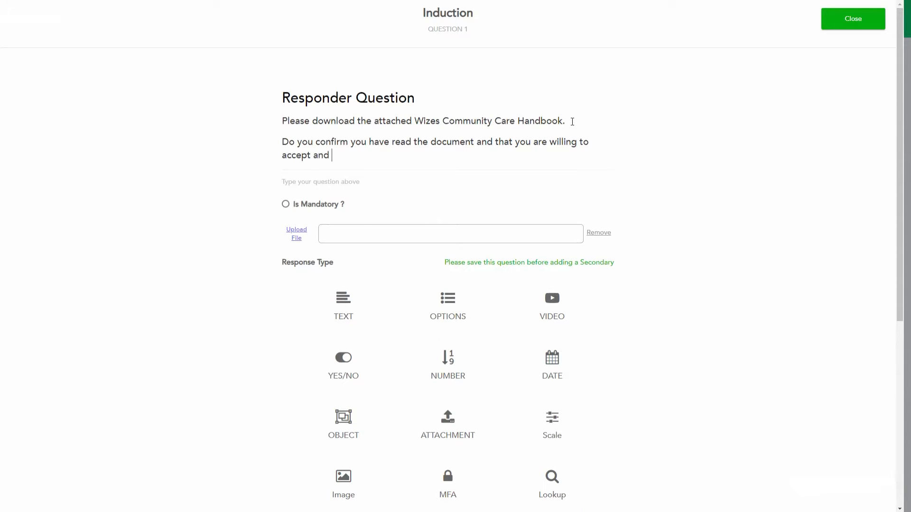
type("abide by the terms and co")
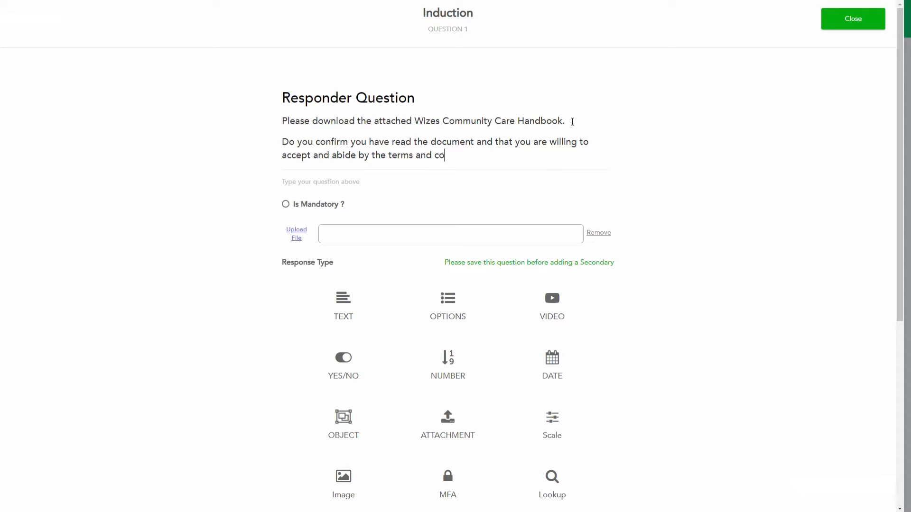
type("nditions contac")
type("tained ")
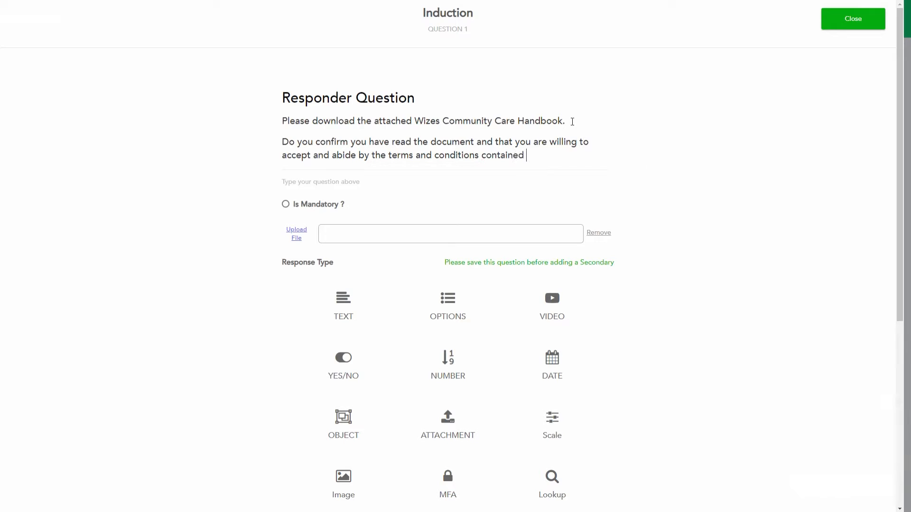
type("within?")
Make both paragraphs of the responder question bold.
key("shift+Up")
key("shift+Up")
key("shift+Up")
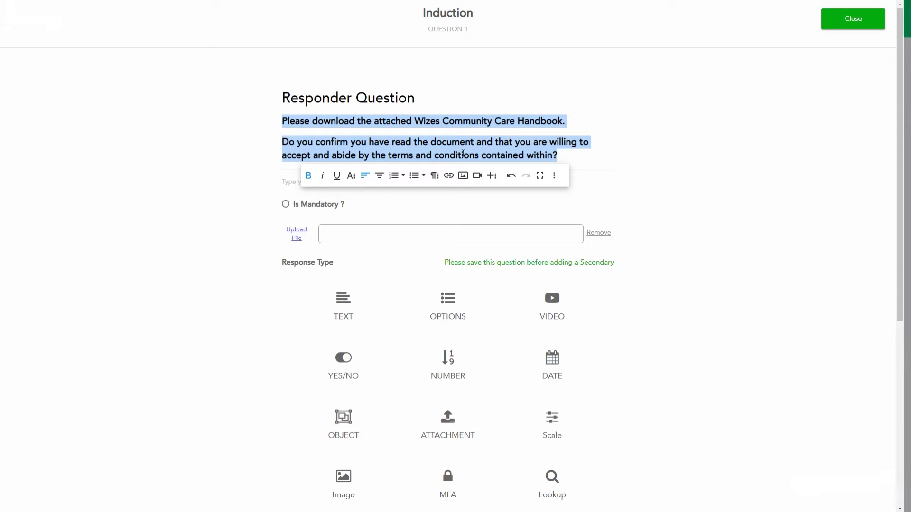
Make the question mandatory and attach the file Wizes Community Hand Book.pdf to it.
left_click(286, 204)
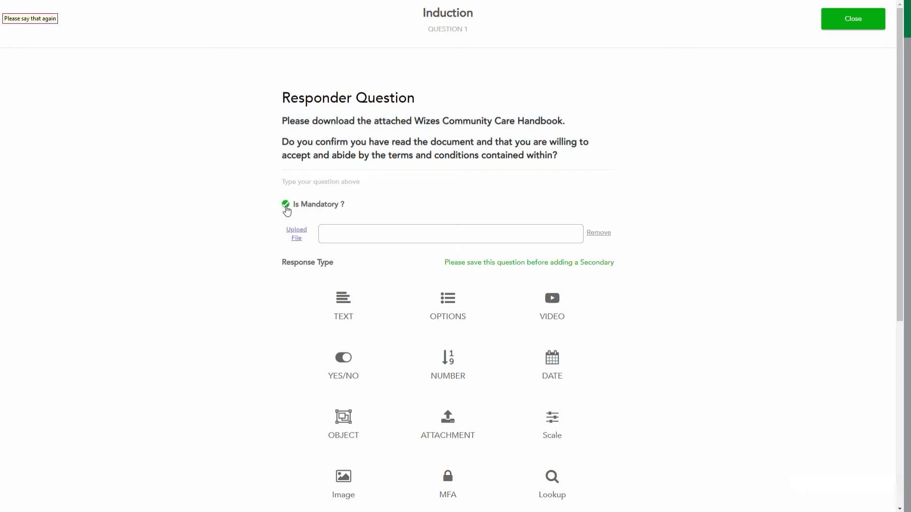
left_click(296, 234)
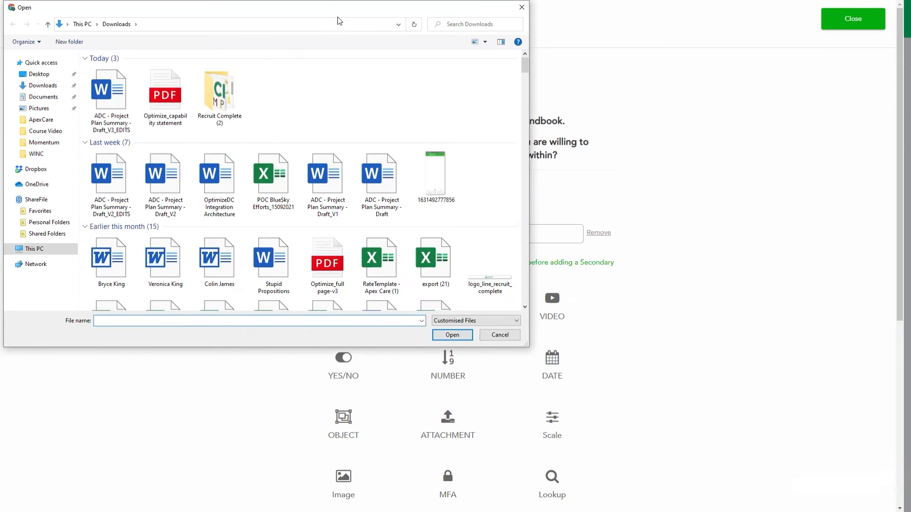
left_click_drag(342, 8, 0, 83)
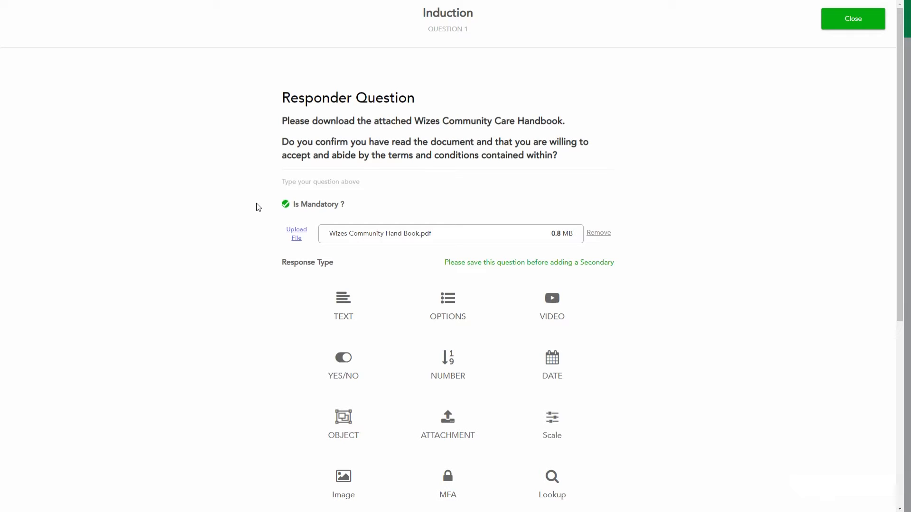
Give the question a Yes/No response whose No answer moves the candidate to the Unsuccessful status, and save and close the question.
left_click(343, 361)
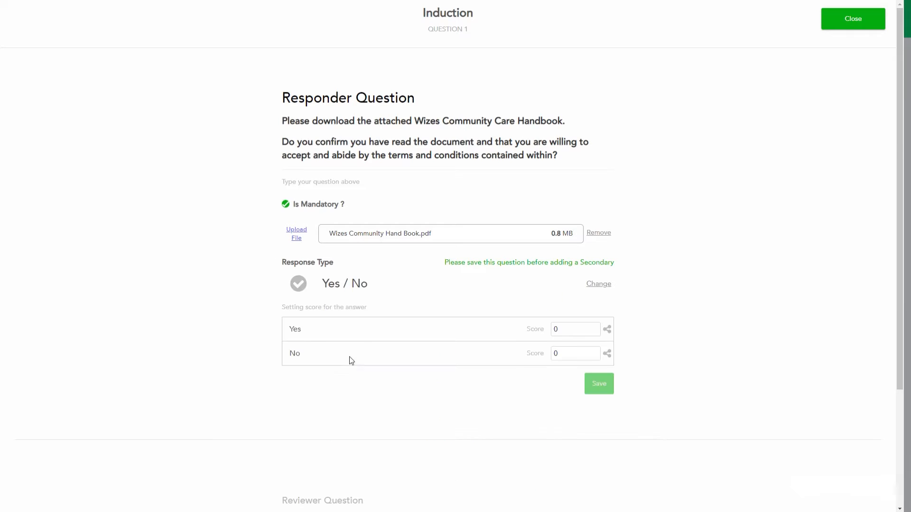
left_click(607, 353)
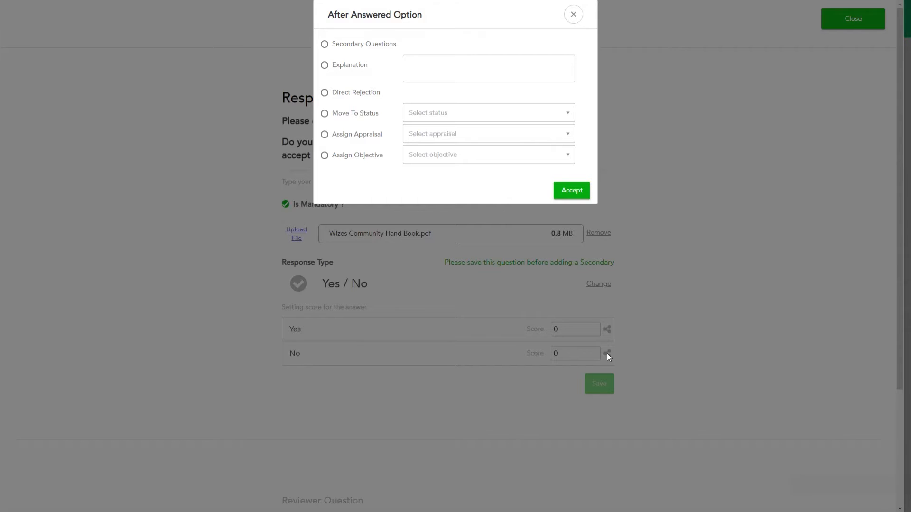
left_click(325, 114)
left_click(433, 115)
scroll(465, 190, "down", 5)
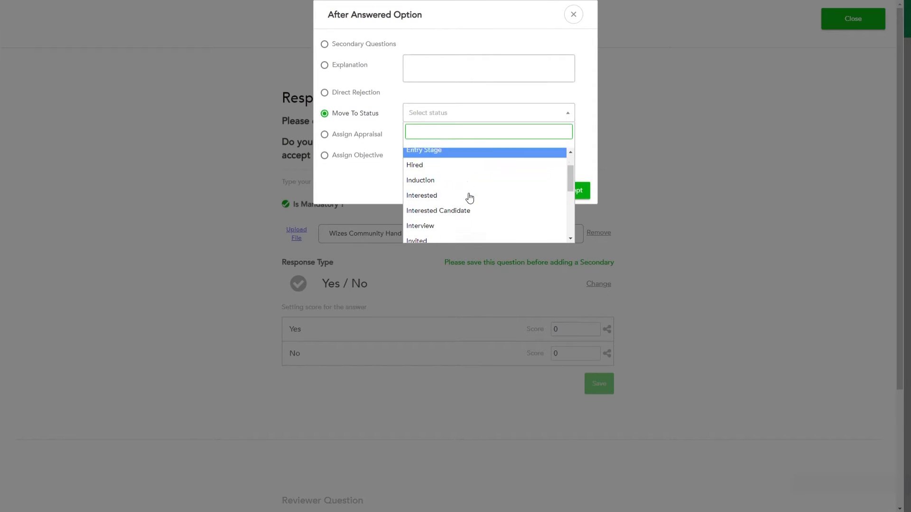
scroll(470, 198, "down", 3)
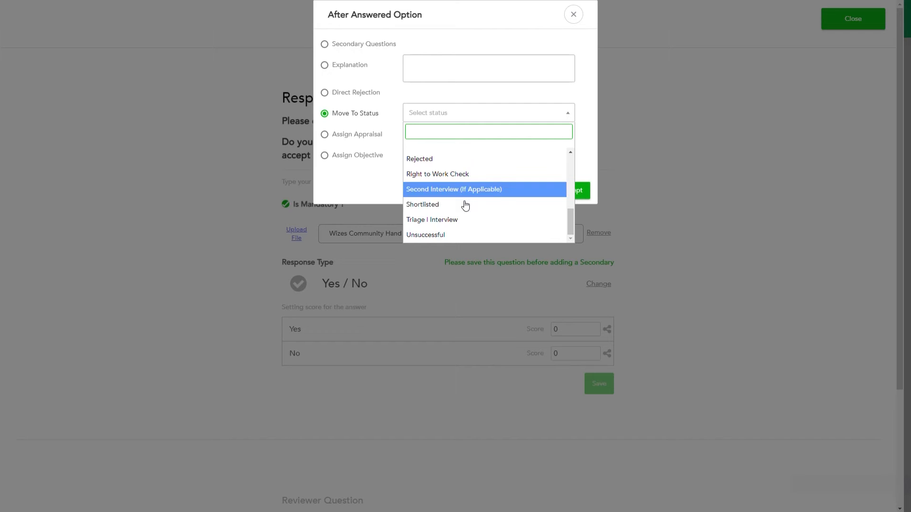
left_click(457, 237)
left_click(572, 191)
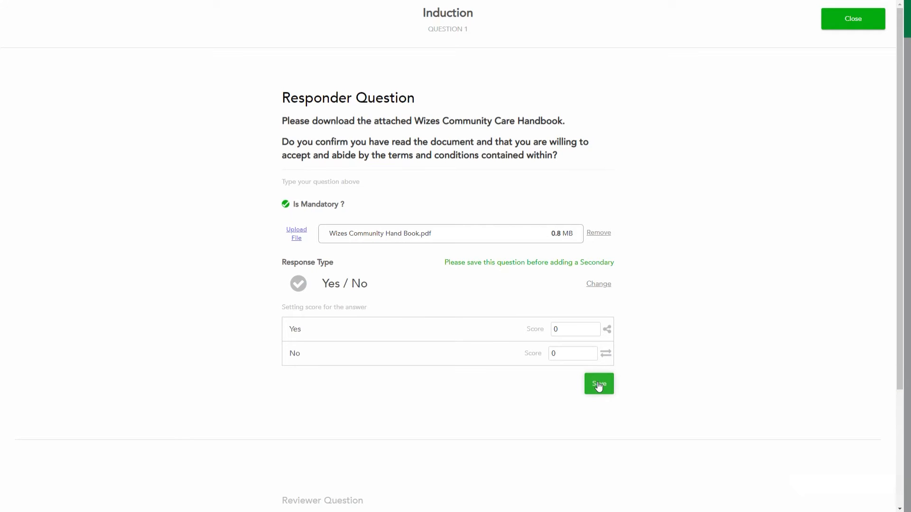
left_click(599, 385)
left_click(836, 19)
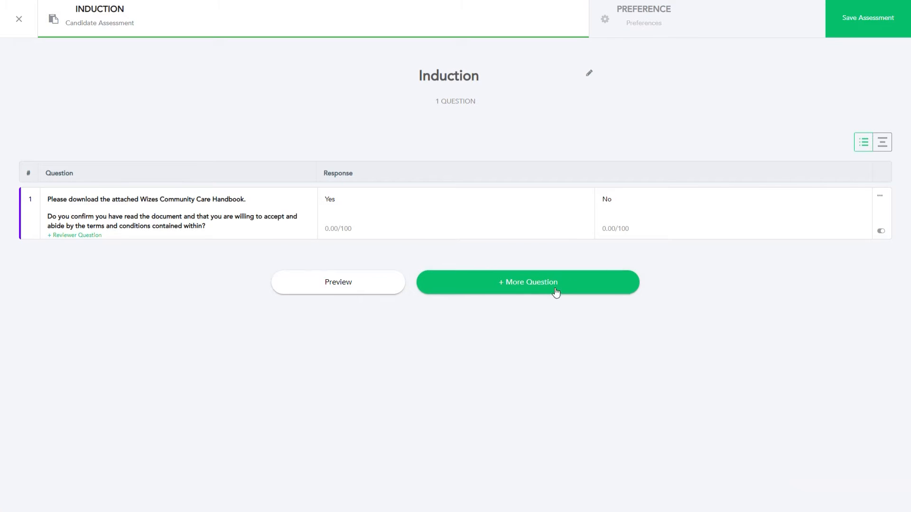
Add a new responder question with the bold text "Please provide your Tax Details.".
left_click(538, 289)
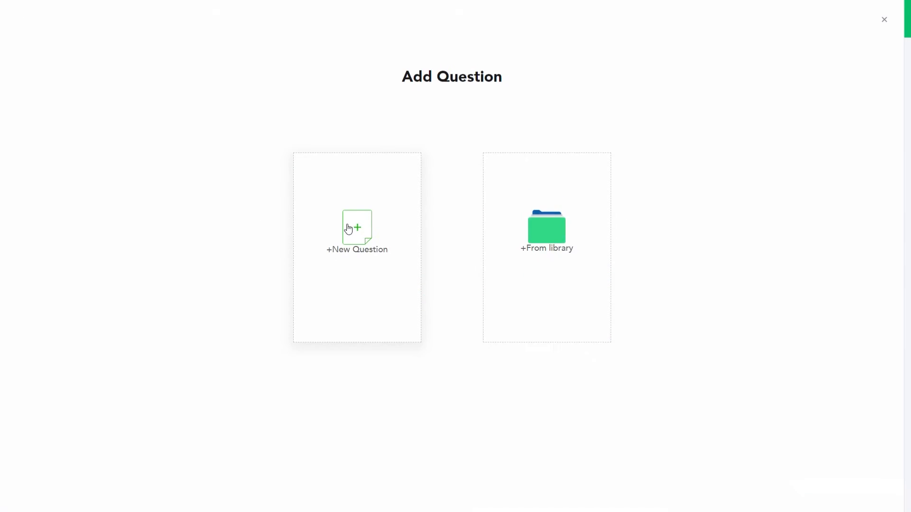
left_click(354, 230)
left_click(314, 118)
type("Please provide ")
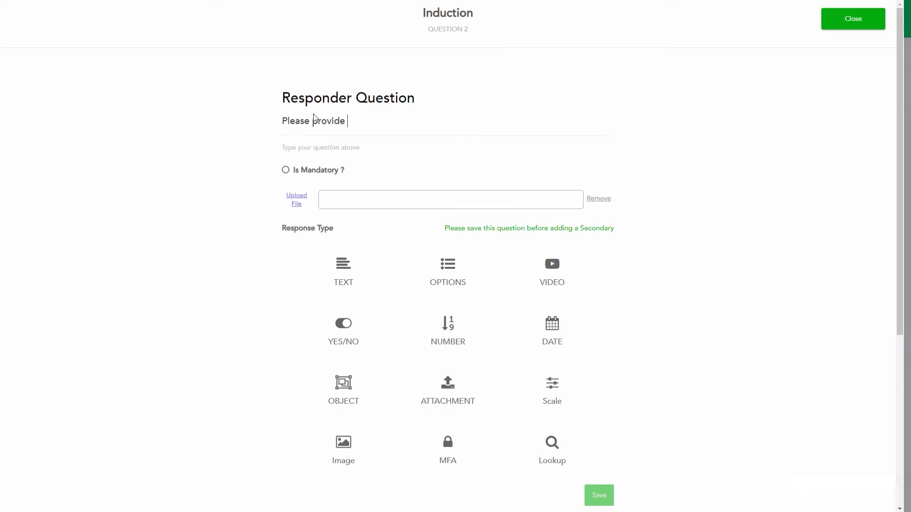
type("your TAx")
key("BackSpace")
key("BackSpace")
type("e")
type("x")
key("BackSpace")
type("x Details.")
key("ctrl+a")
key("ctrl+b")
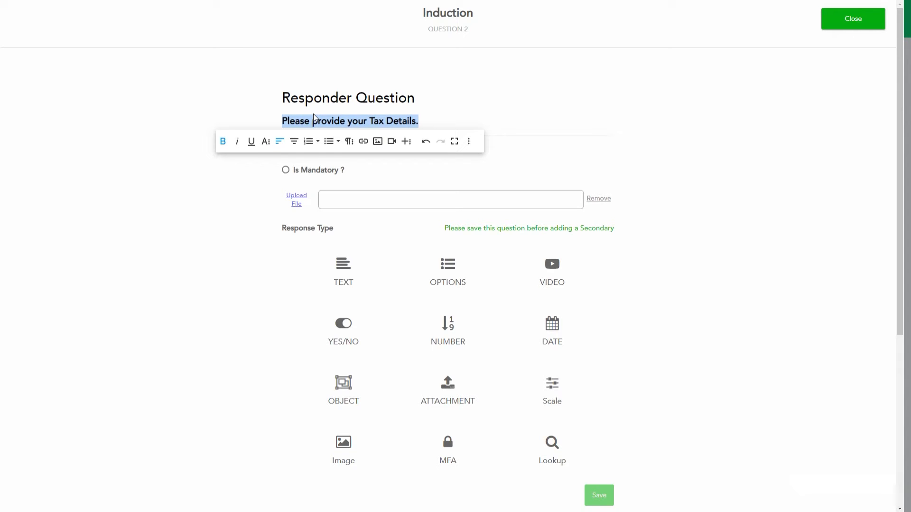
Make the question mandatory with an Object response for Employee Tax Declaration, without a required attachment, and save and close it.
left_click(285, 169)
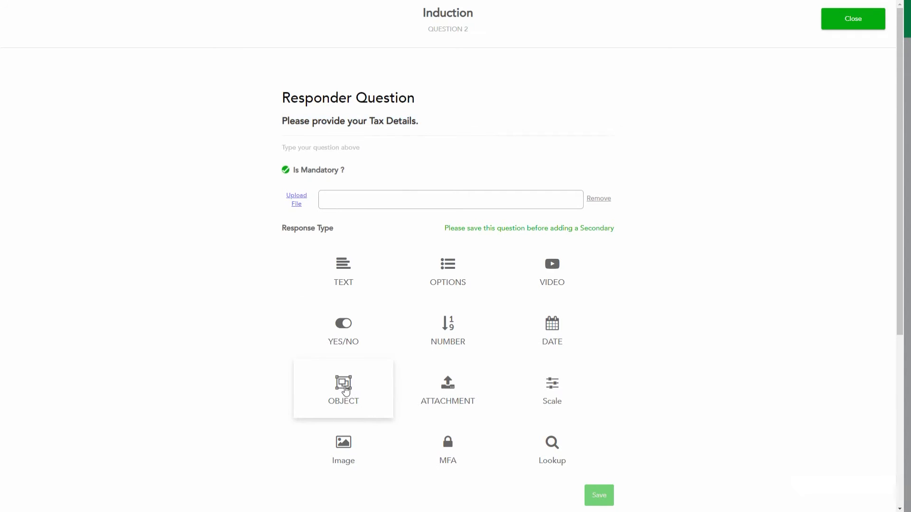
left_click(344, 388)
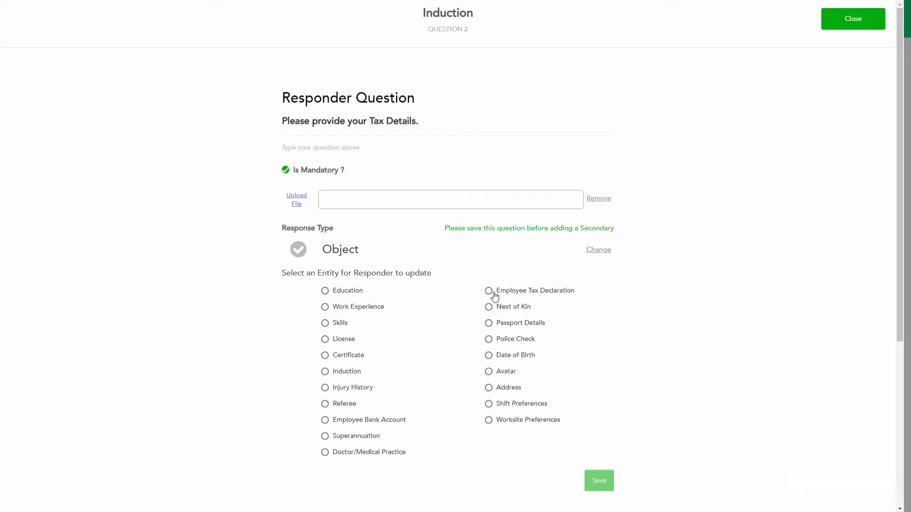
left_click(600, 483)
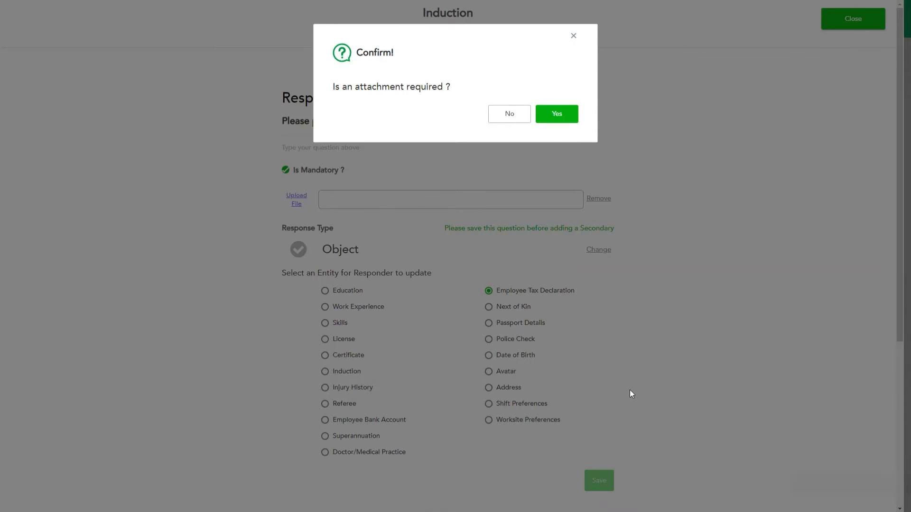
left_click(508, 116)
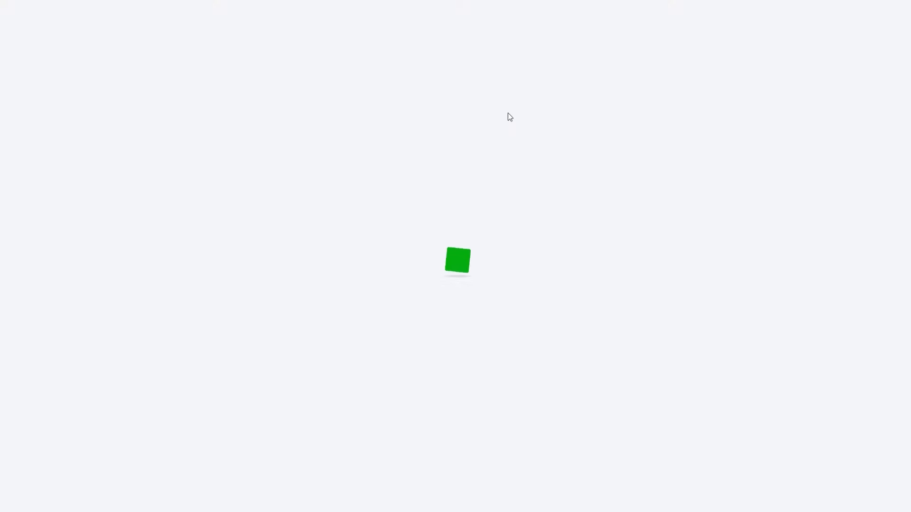
left_click(846, 22)
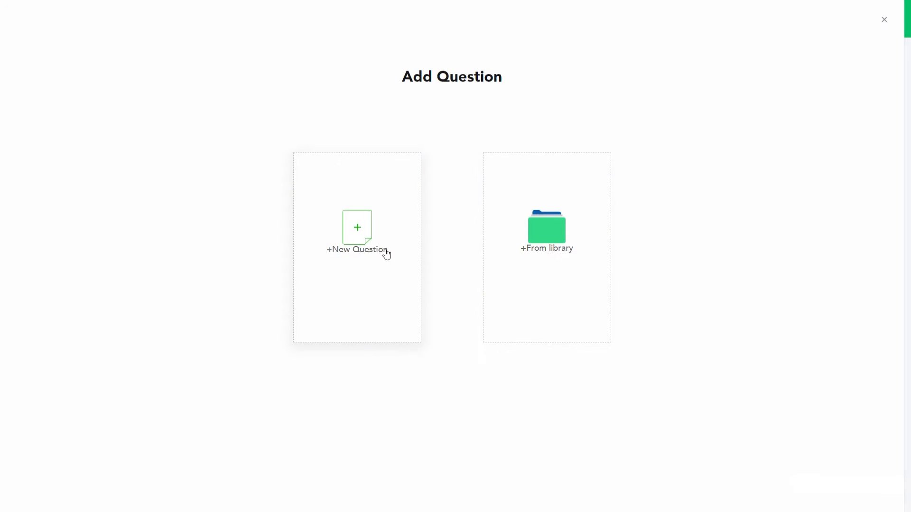
Add a new question in bold: "Please provide your Bank Account you wish to have your wages direct debited to on Pay Day.".
left_click(357, 236)
left_click(293, 126)
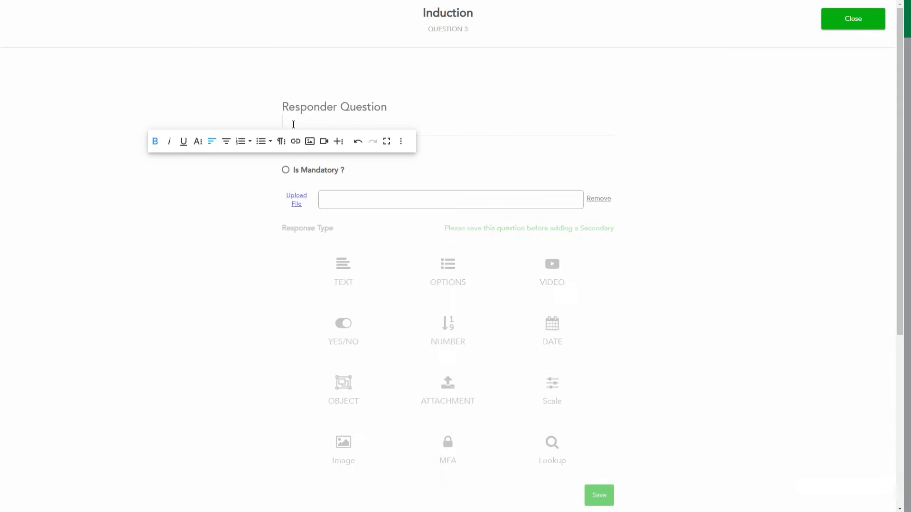
type("Pleas")
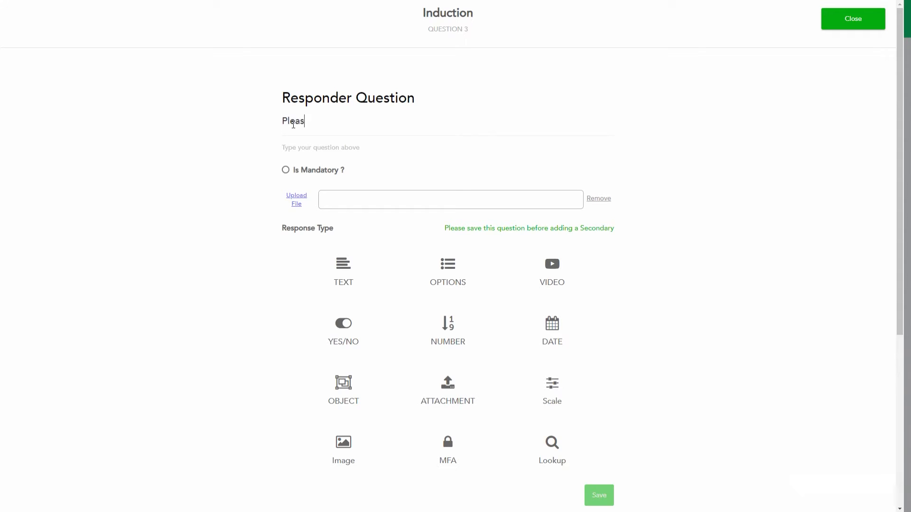
type("e provide your Bank Account you wish to have your wages direct denbi")
key("BackSpace")
key("BackSpace")
key("BackSpace")
type("bited to")
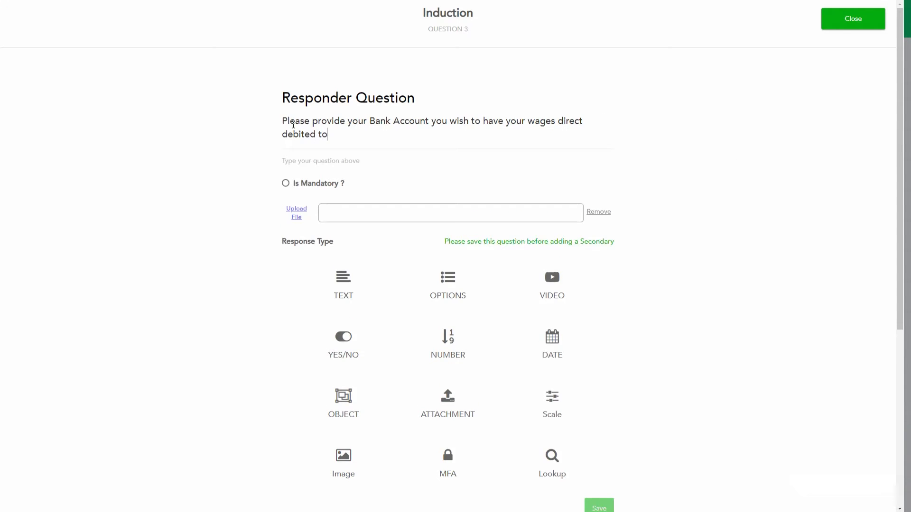
type(" on Pay Day.")
key("ctrl+a")
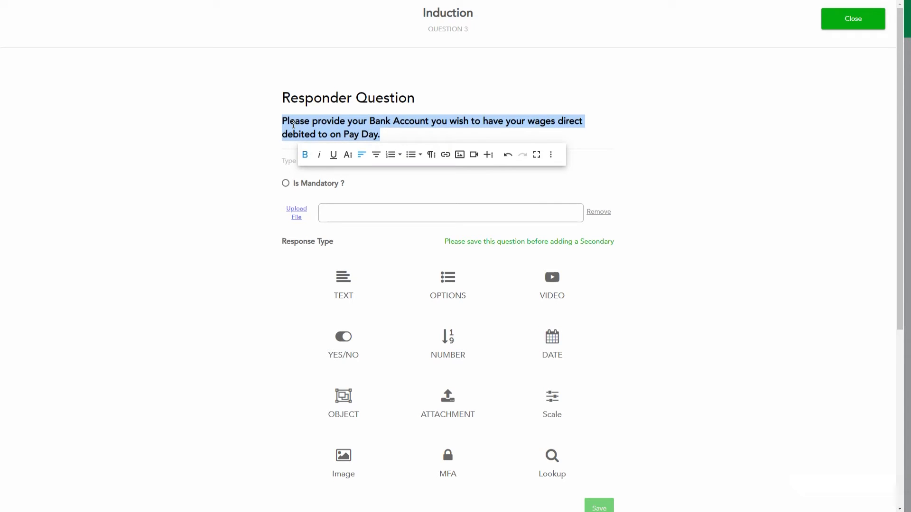
Make the bank account question mandatory with an Object response for Employee Bank Account, and save and close it.
left_click(285, 183)
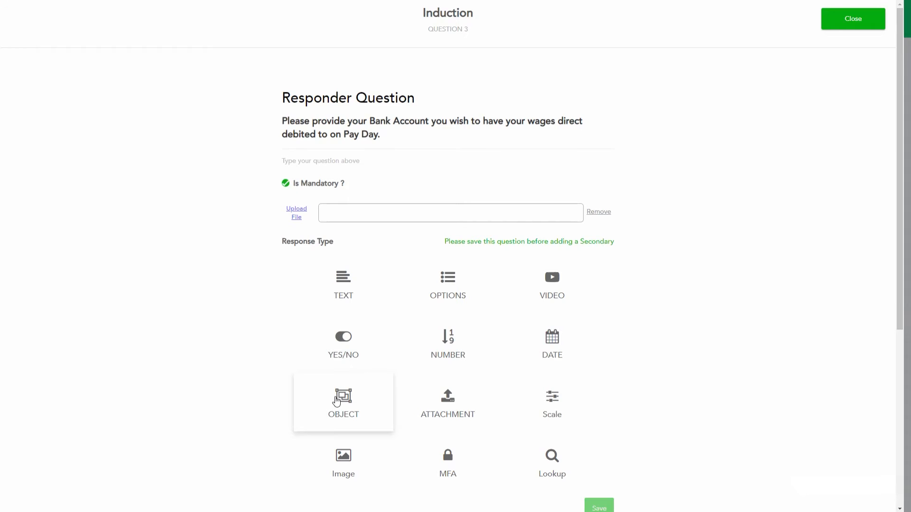
left_click(336, 401)
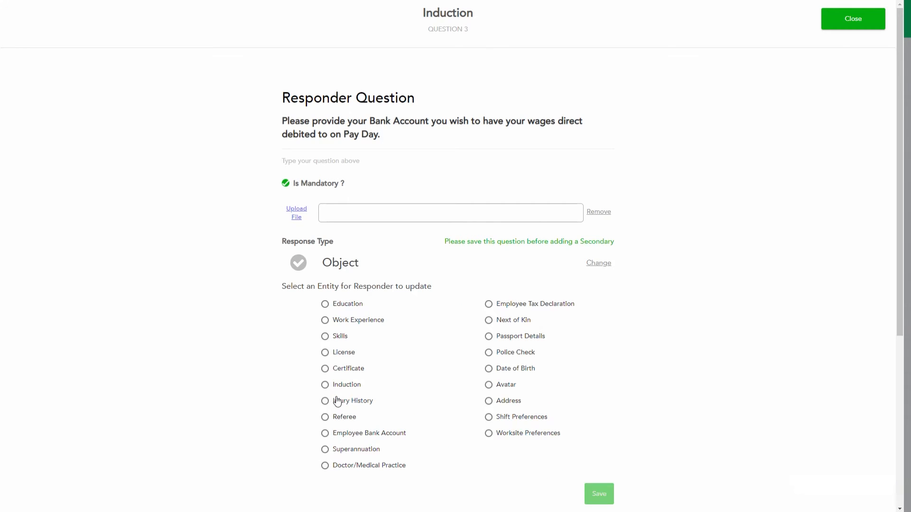
left_click(325, 433)
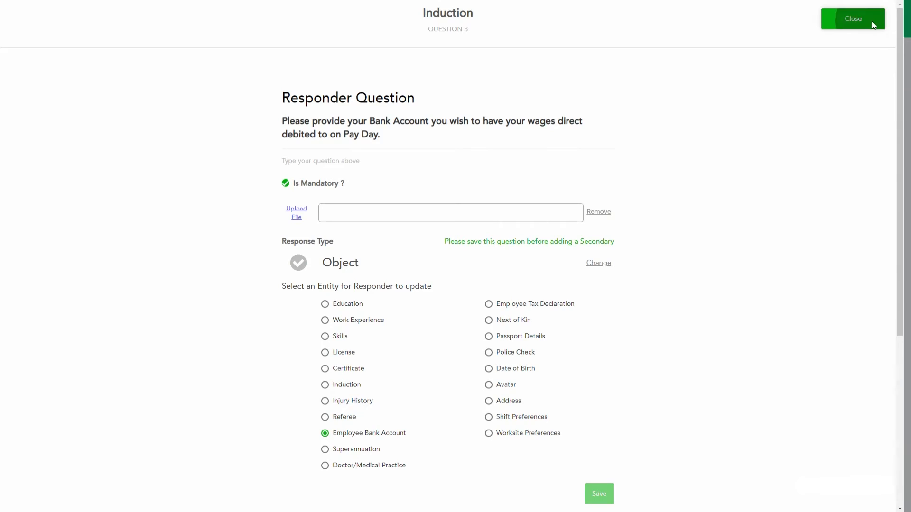
left_click(853, 23)
Add a new responder question with the bold text "Please provide your Superannuation Details.".
left_click(512, 401)
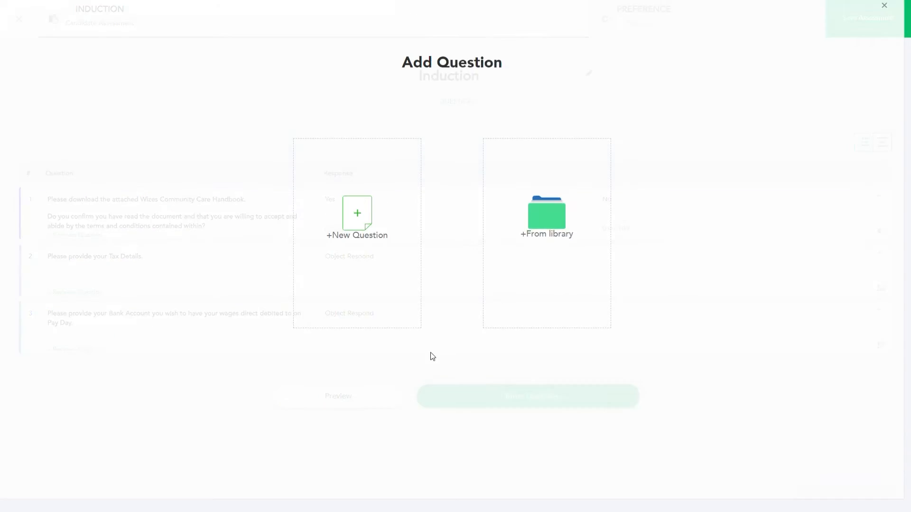
left_click(350, 231)
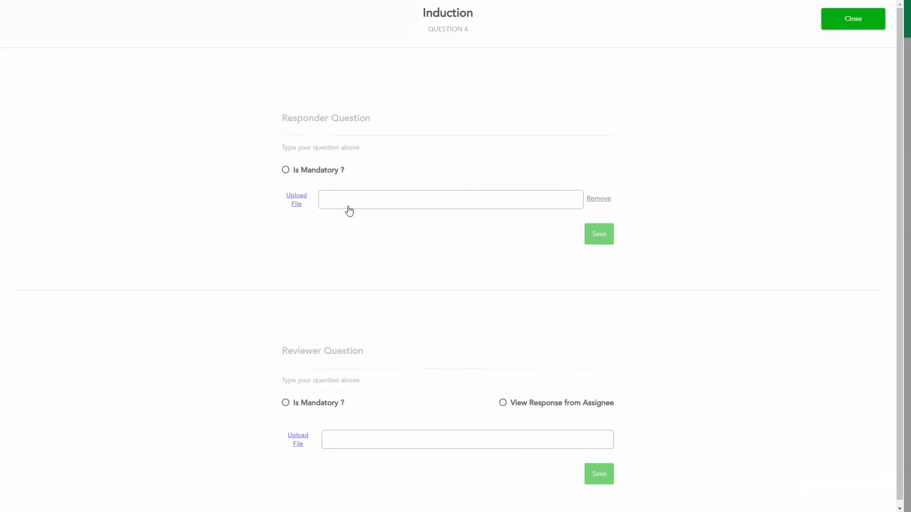
left_click(317, 126)
type("Please provide your Superann")
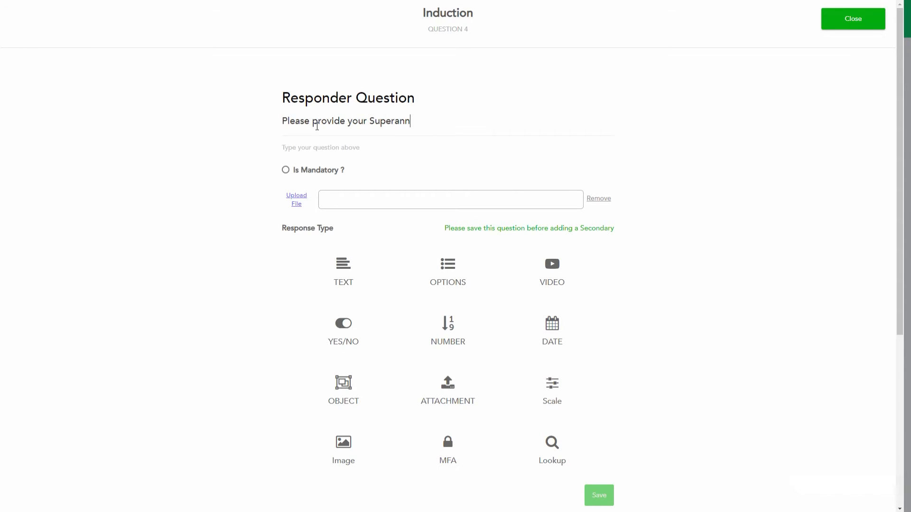
type("uation Details.")
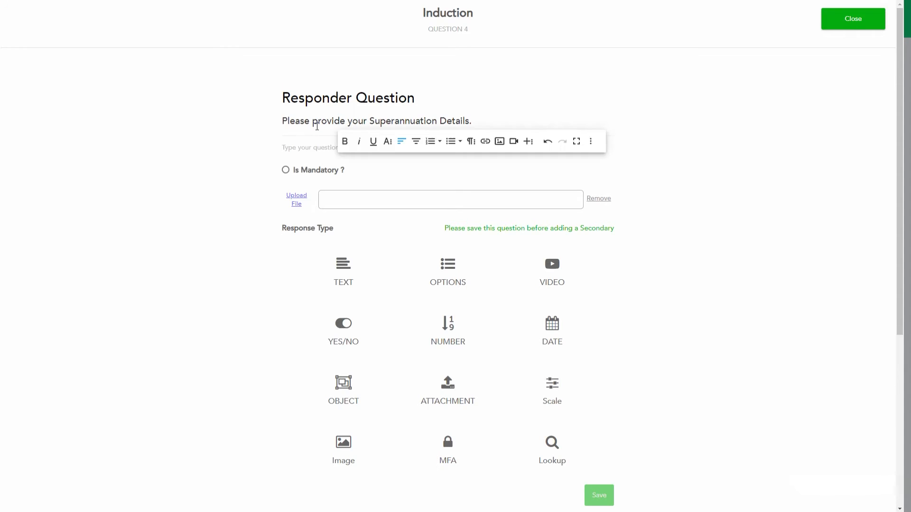
key("ctrl+a")
key("ctrl+b")
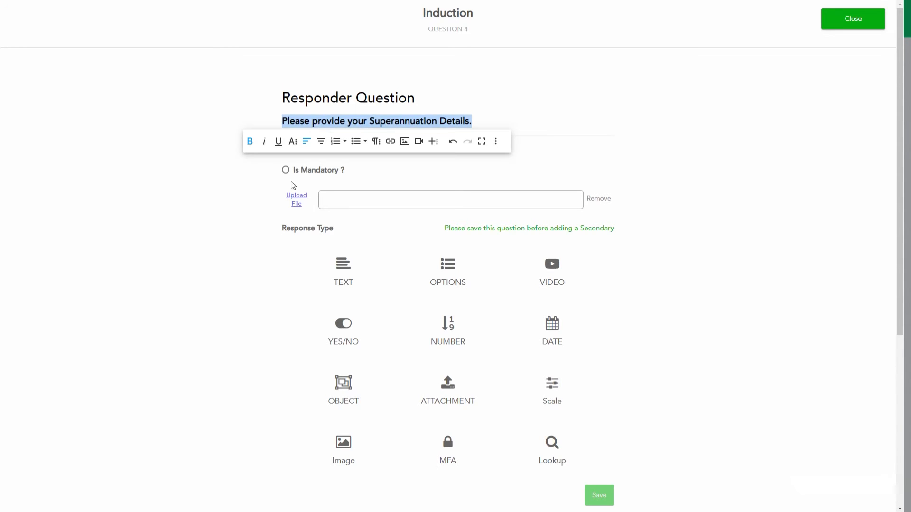
Make the superannuation question mandatory with an Object response for Superannuation, and save and close it.
left_click(285, 171)
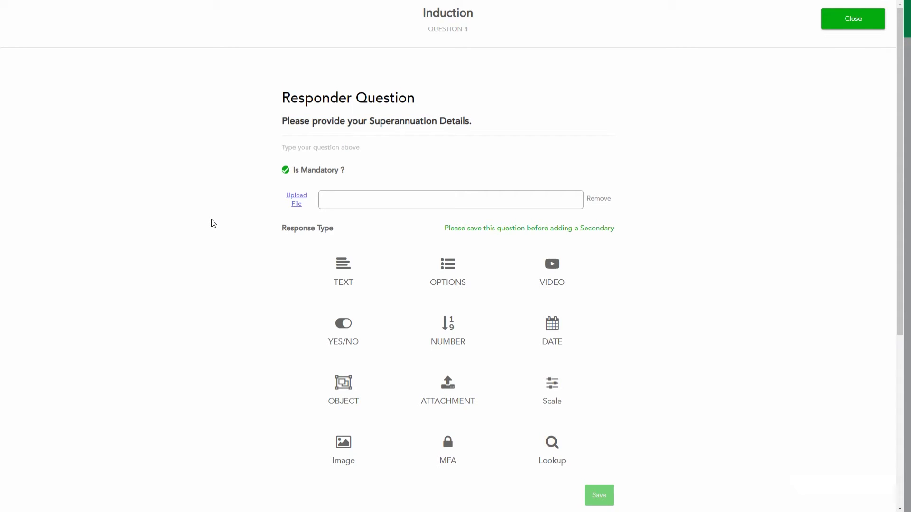
left_click(345, 388)
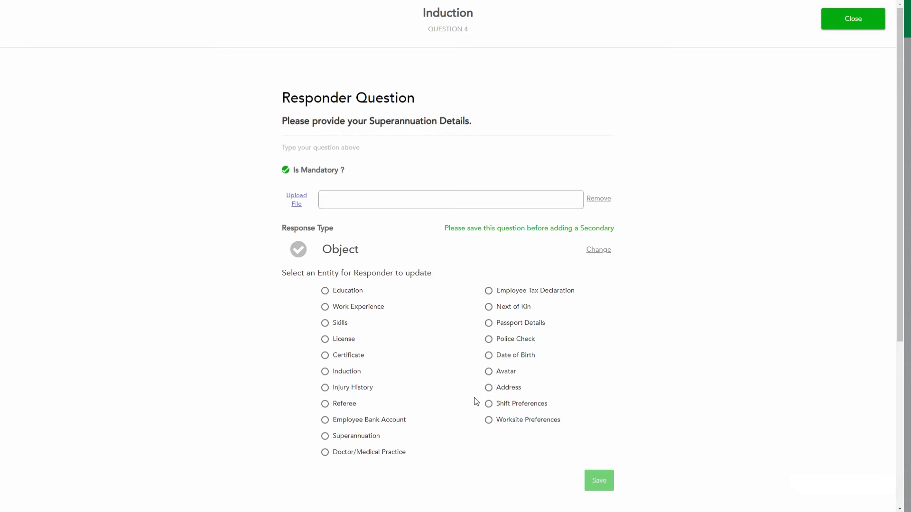
left_click(325, 436)
left_click(595, 483)
left_click(864, 20)
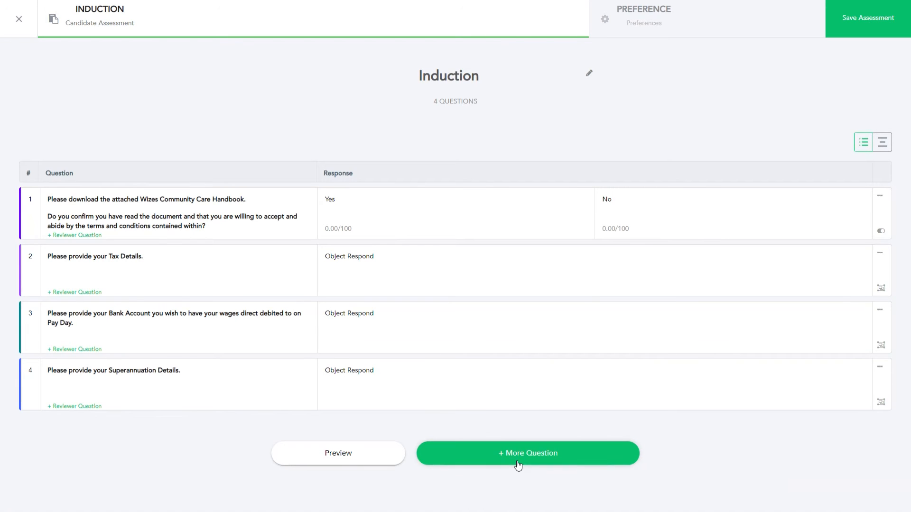
Add a new responder question with the bold text "Please provide your emergency contact details.".
left_click(518, 464)
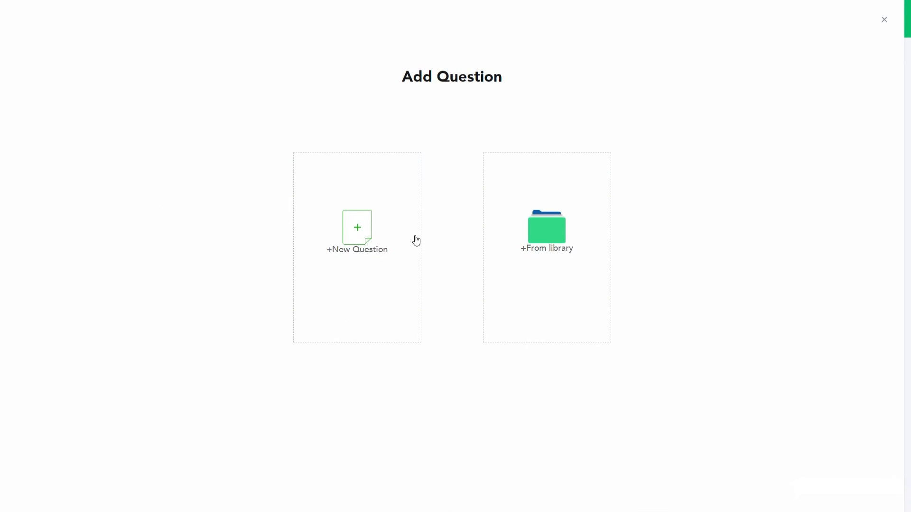
left_click(364, 234)
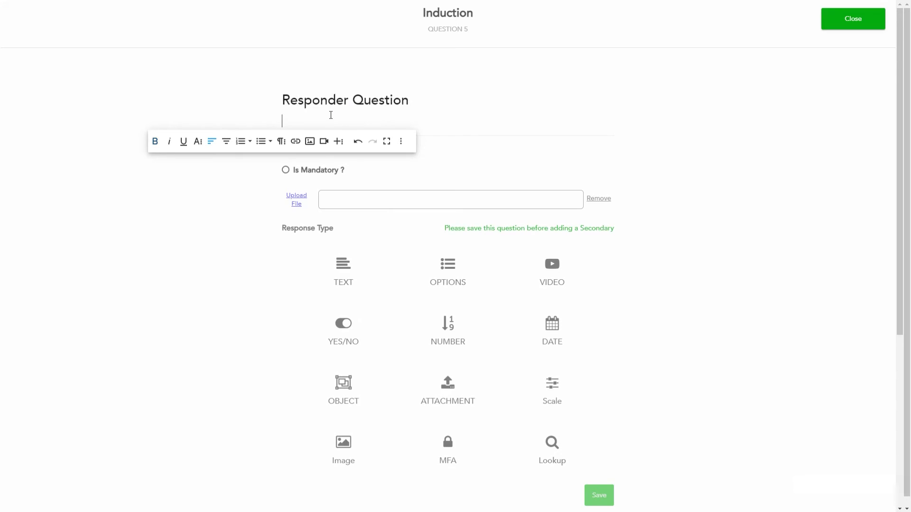
type("Please")
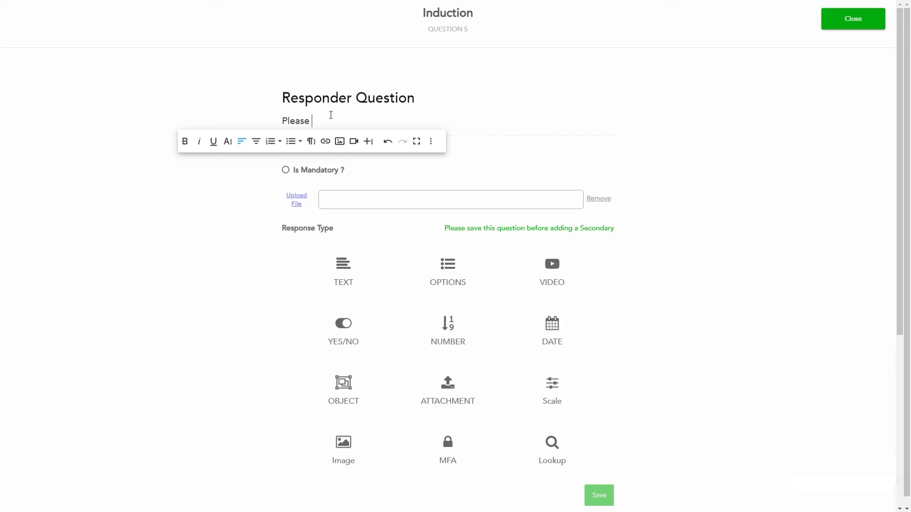
type(" provide ypour")
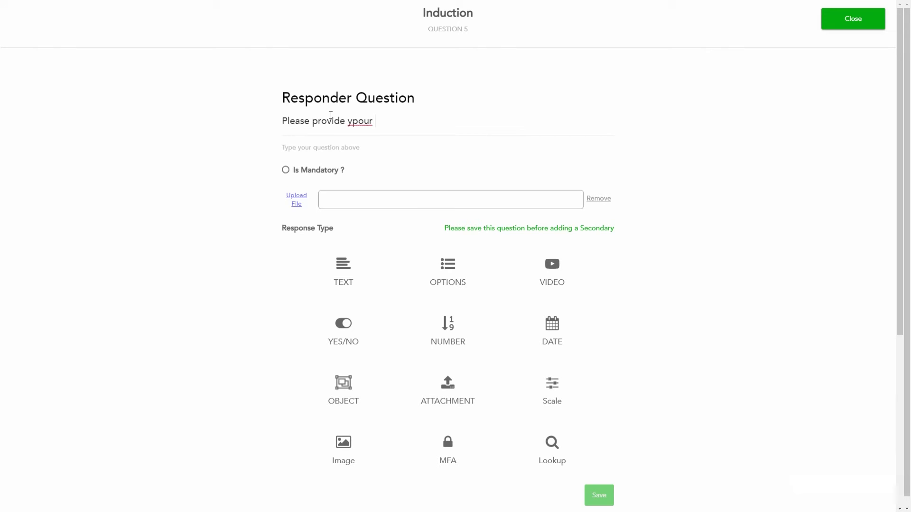
key("BackSpace")
key("BackSpace")
key("BackSpace")
key("BackSpace")
key("BackSpace")
type("our emergency contact")
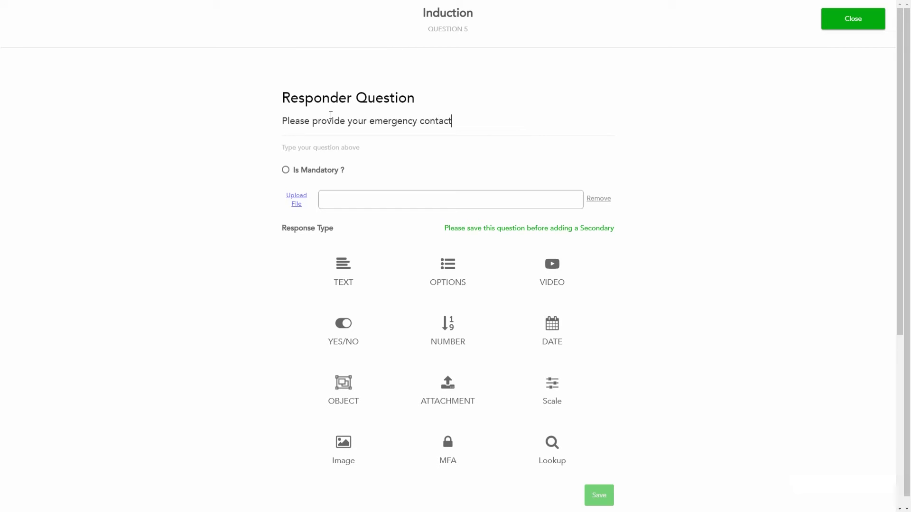
type(" details.")
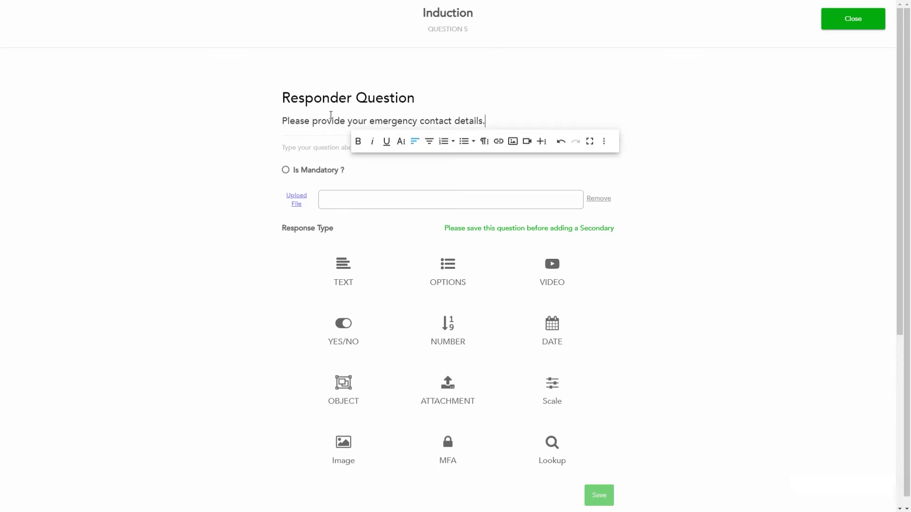
key("ctrl+a")
key("ctrl+b")
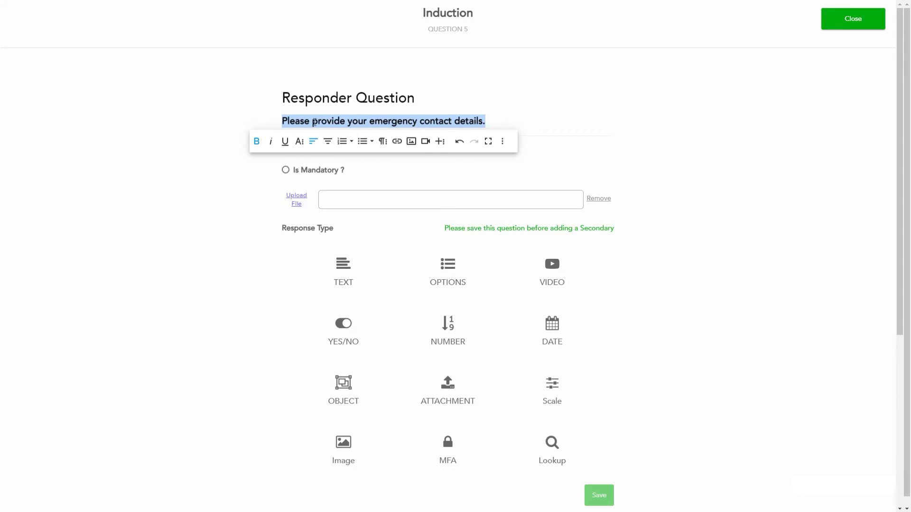
Make the emergency contact question mandatory with an Object response for Next of Kin, and save and close it.
left_click(285, 170)
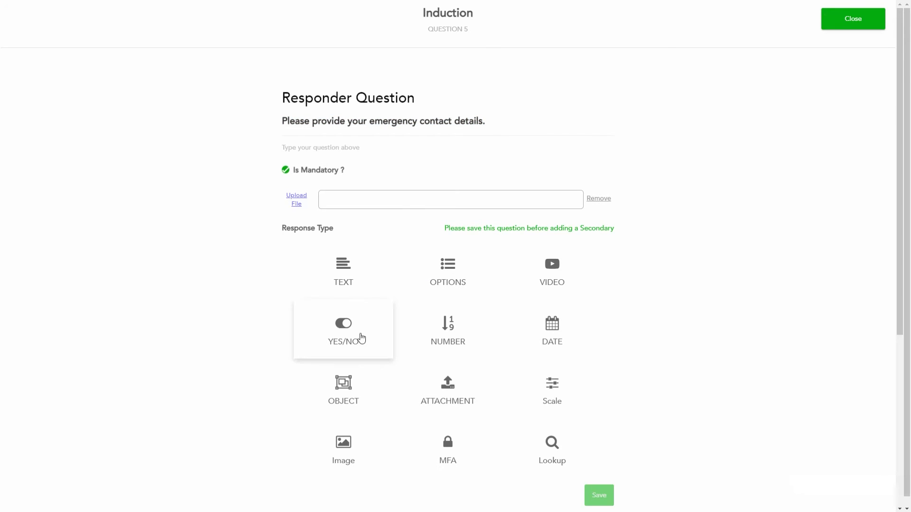
left_click(344, 385)
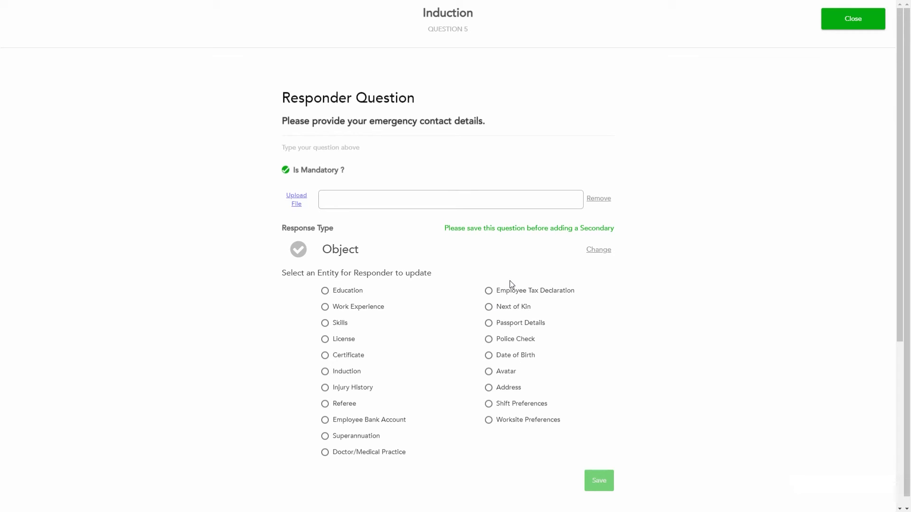
left_click(488, 307)
left_click(833, 26)
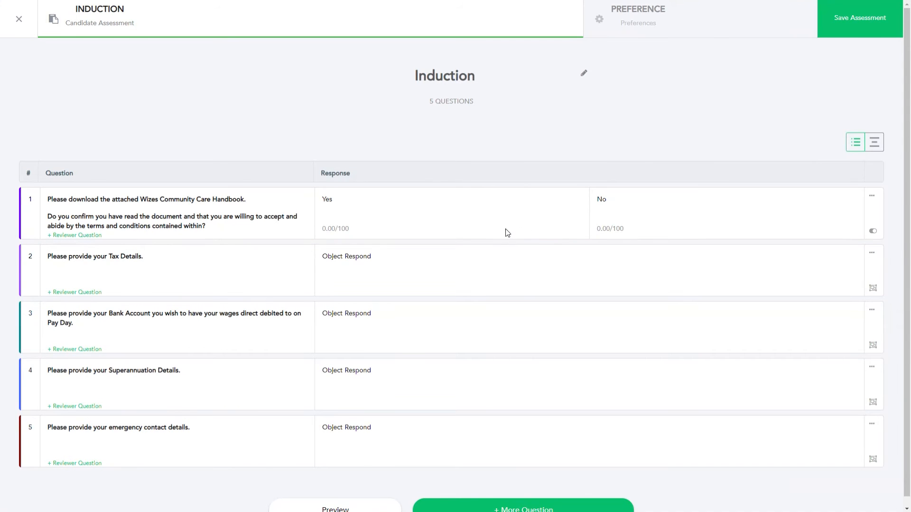
Add a new responder question with the bold text "Please provide details of your Doctor and Practice that we should contact if required while at work.".
scroll(524, 288, "down", 1)
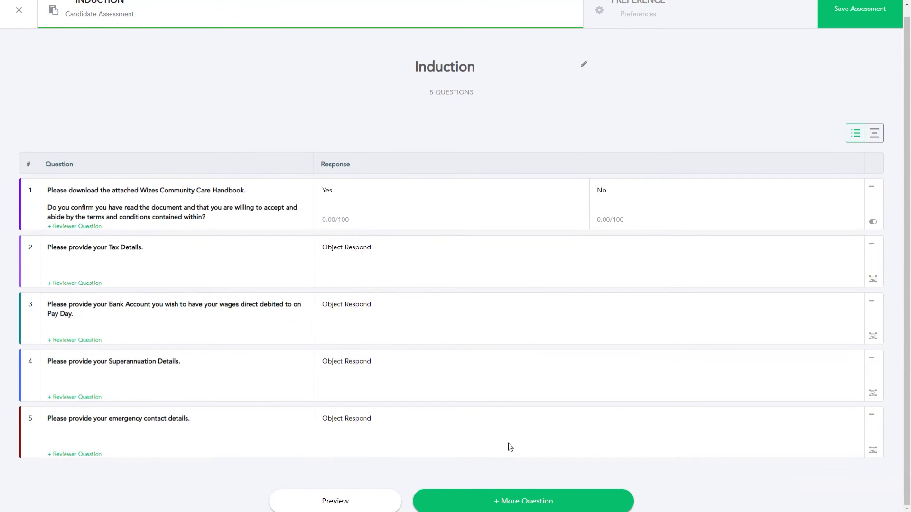
left_click(509, 497)
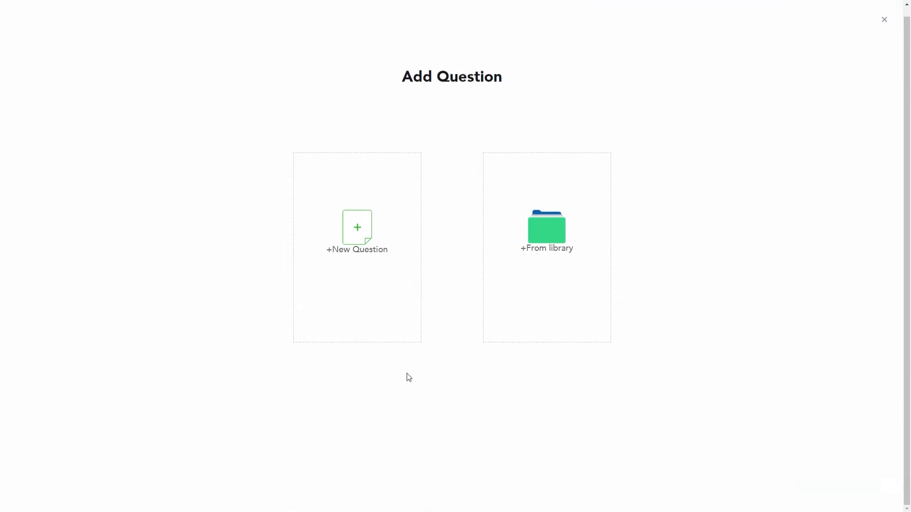
left_click(361, 236)
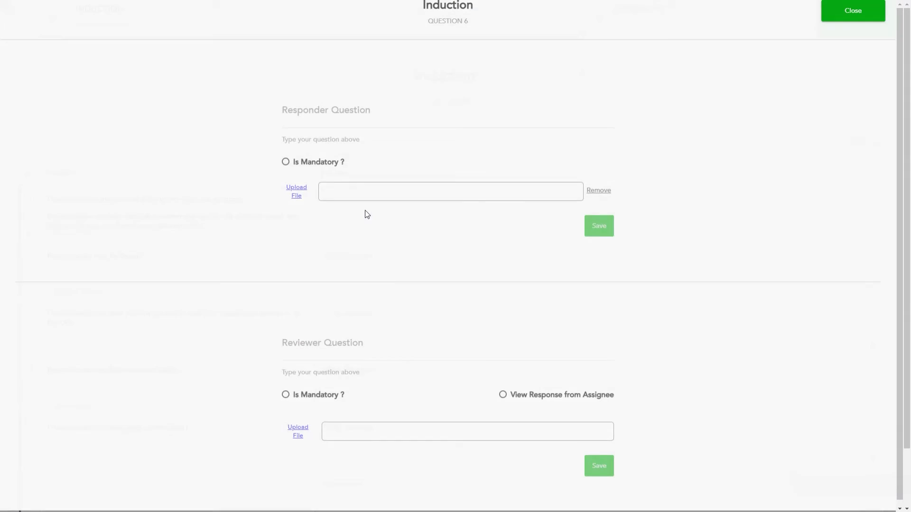
left_click(307, 130)
type("Please provide det")
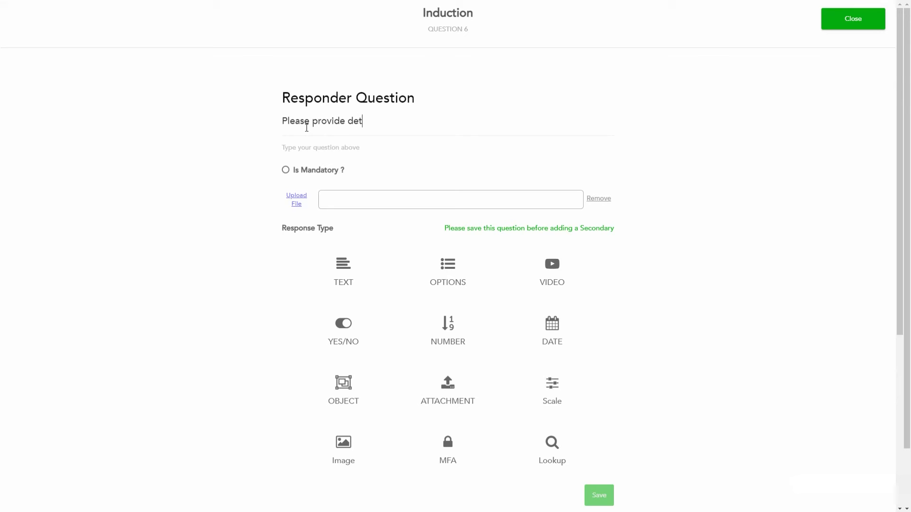
type("ails of your Doctor and Practi")
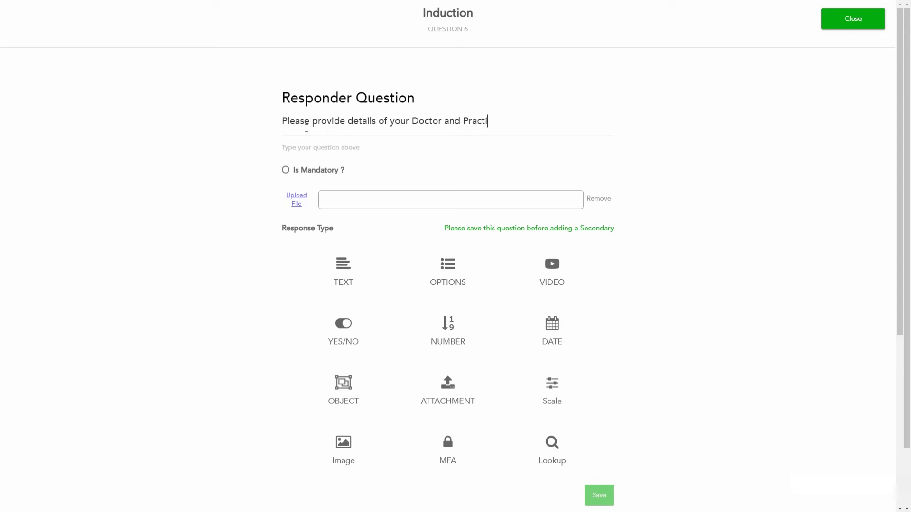
type("ce that we should contact if requir")
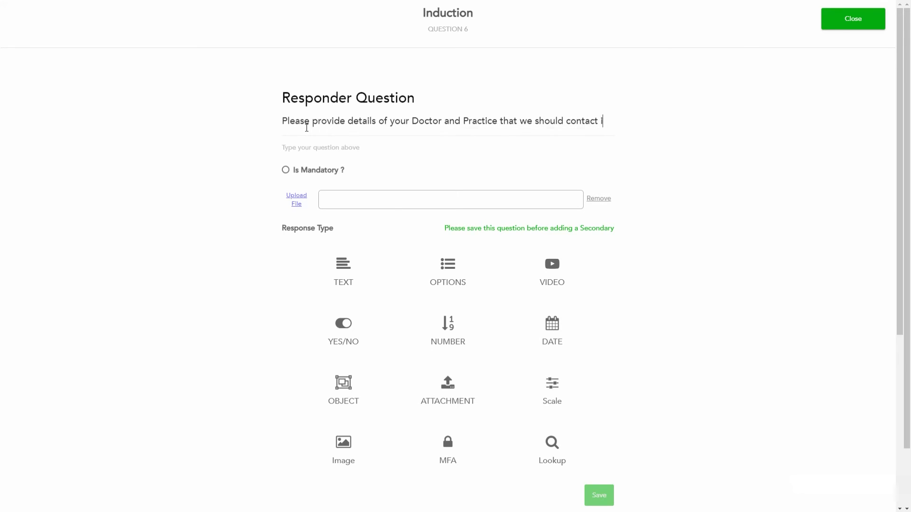
type("ed whi")
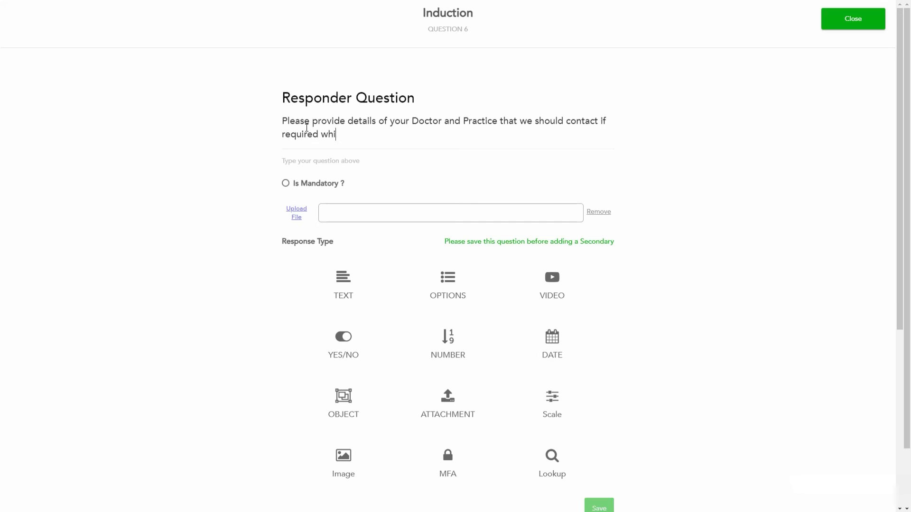
type("le at work.")
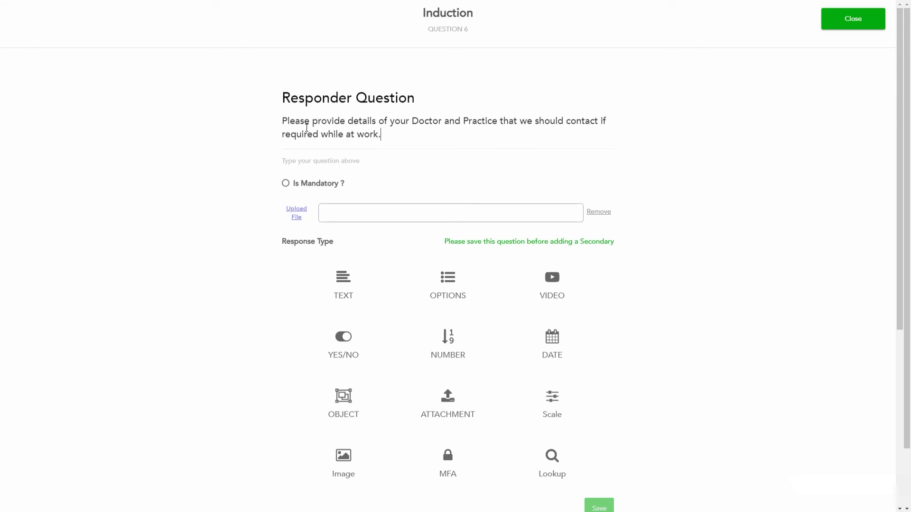
key("ctrl+a")
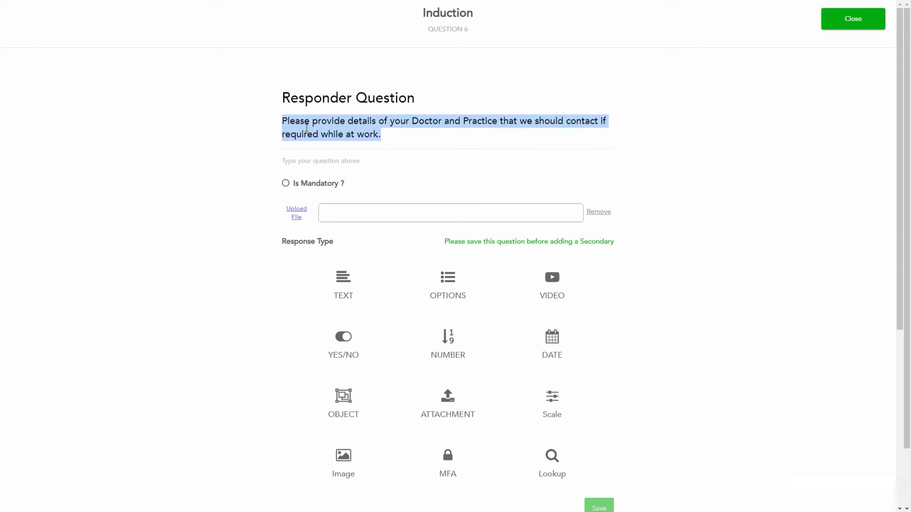
Make the doctor question mandatory with an Object response for Doctor/Medical Practice, and save and close it.
left_click(286, 184)
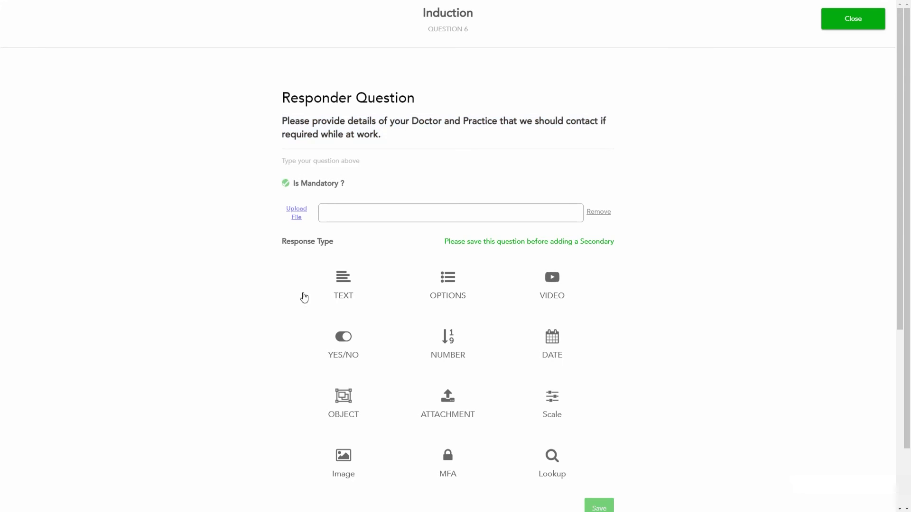
left_click(356, 414)
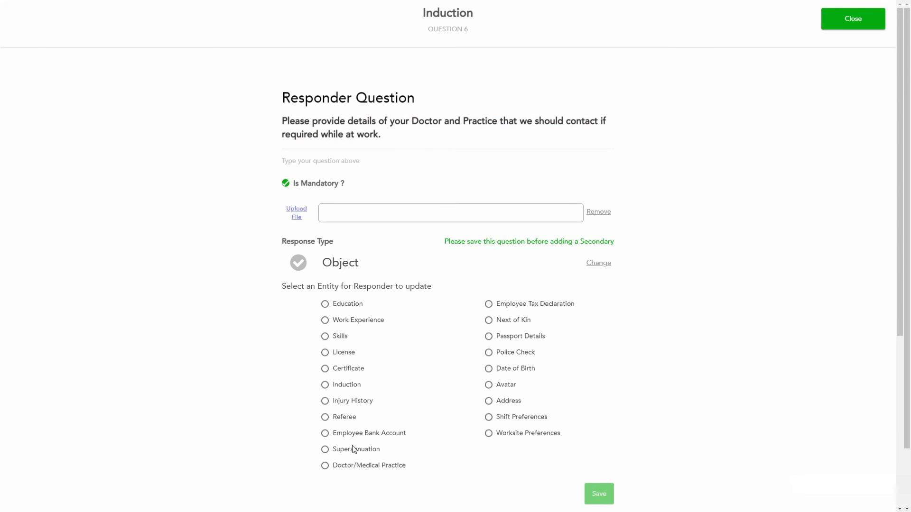
left_click(324, 466)
left_click(589, 494)
left_click(864, 23)
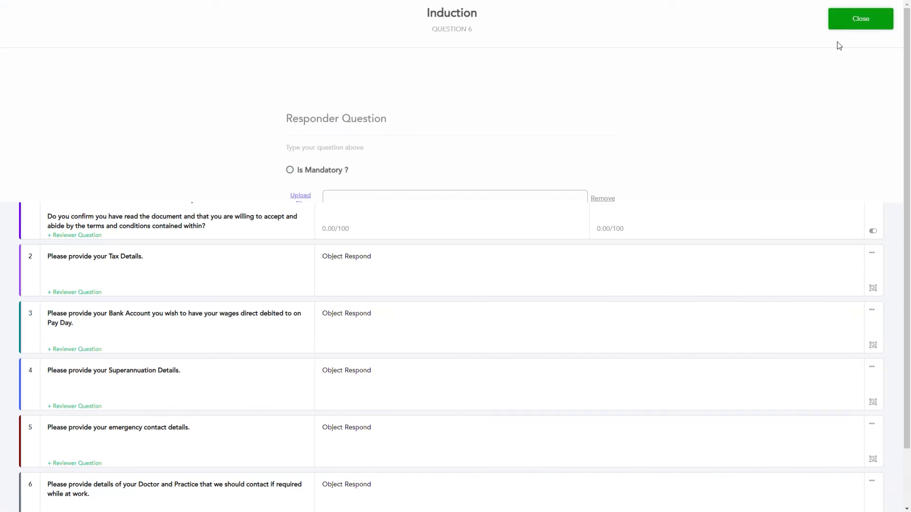
Add a new responder question reading "Finally please select Send to have a authentication code sent to either your mobile phone or email.".
scroll(588, 240, "down", 1)
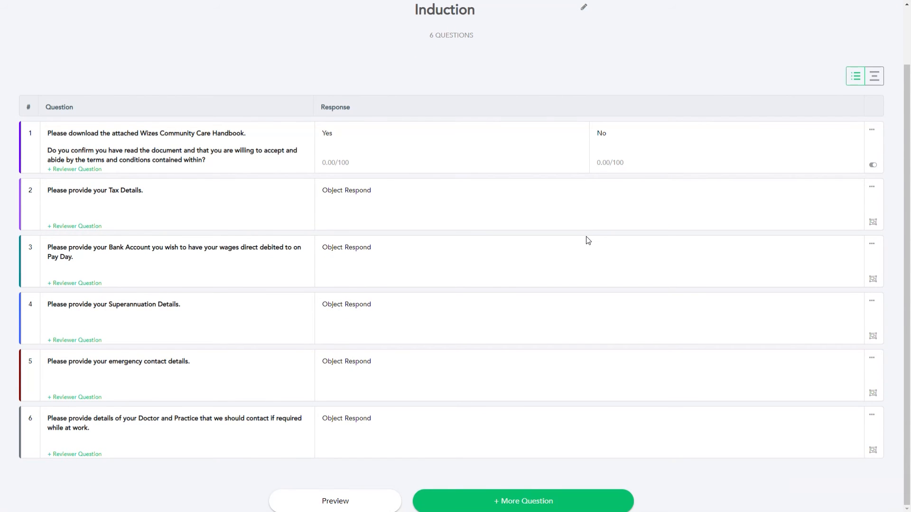
left_click(506, 502)
left_click(355, 231)
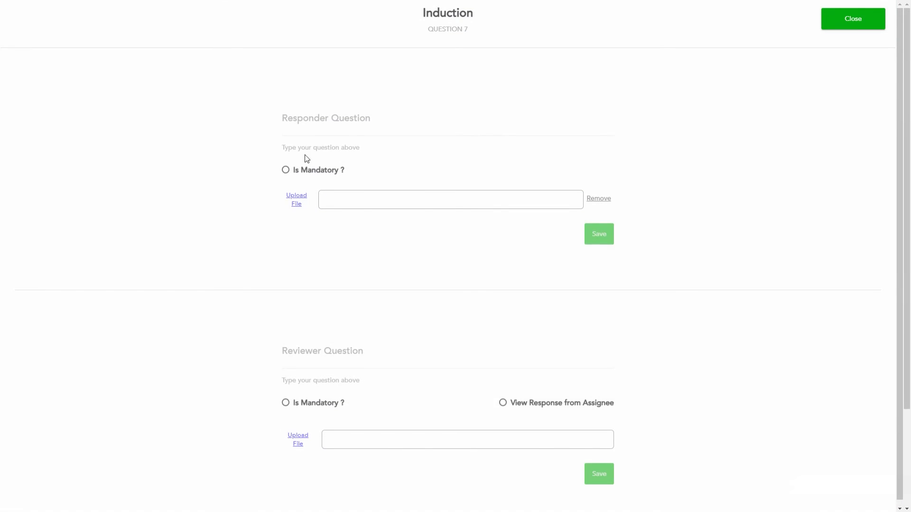
left_click(296, 121)
type("Finally please select Send to have a a")
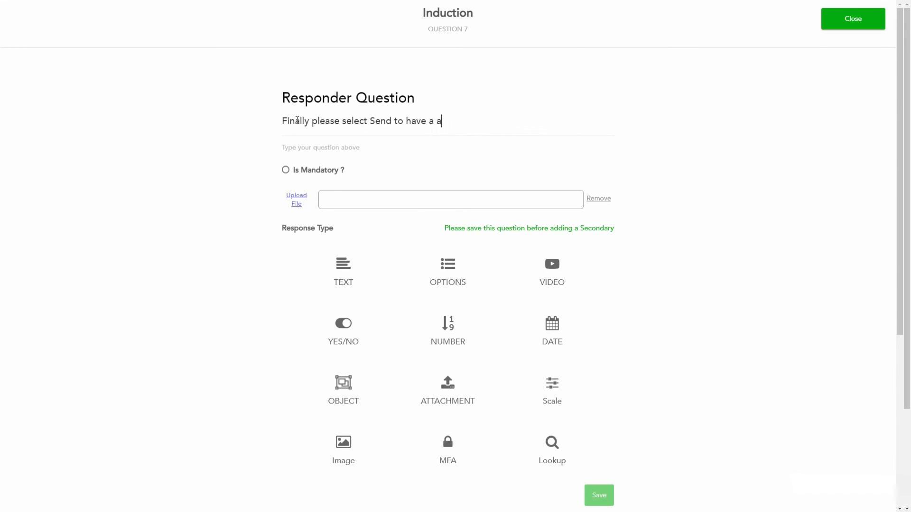
type("uthrn")
key("BackSpace")
key("BackSpace")
type("entication code")
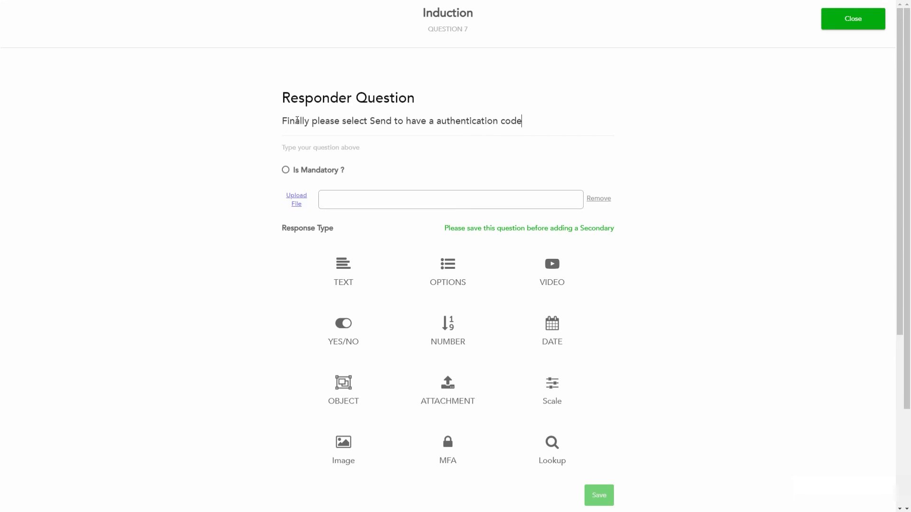
type(" sent to either your mob")
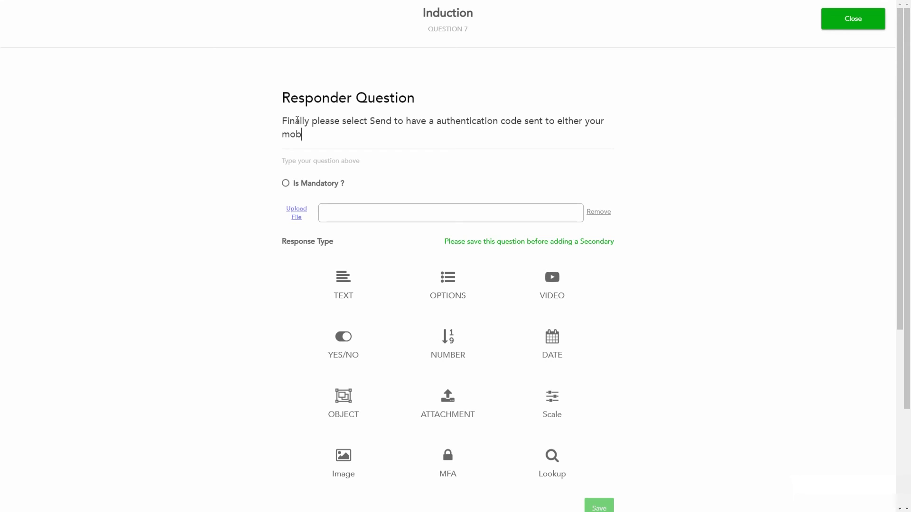
type("ile phone or er")
key("BackSpace")
type("mn")
key("BackSpace")
type("ail. ")
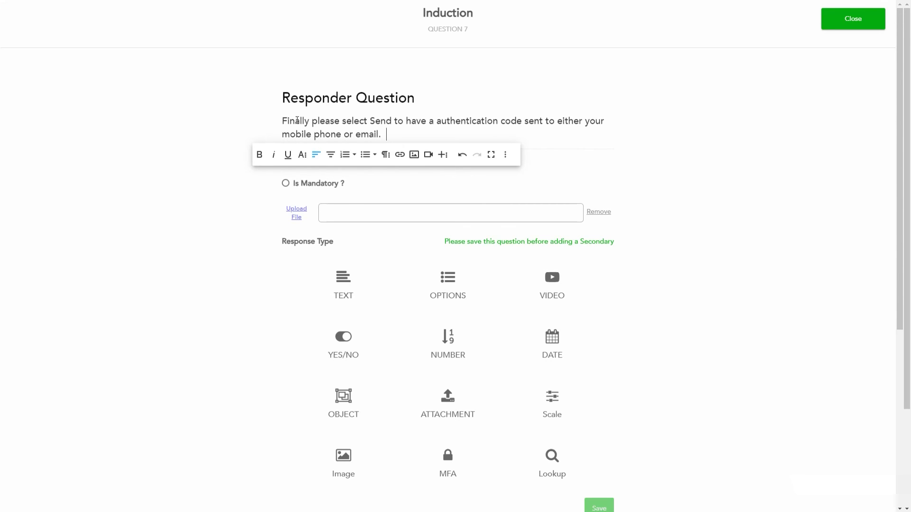
Append "We then need you to enter the code in the field provided so that we can be sure it is you!" and bold the question.
type("WE then need")
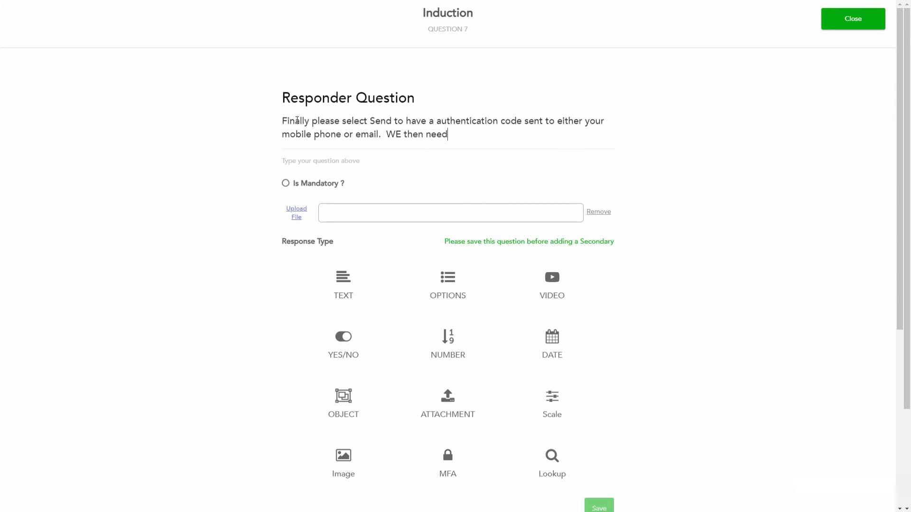
type(" you to enter the code in the f")
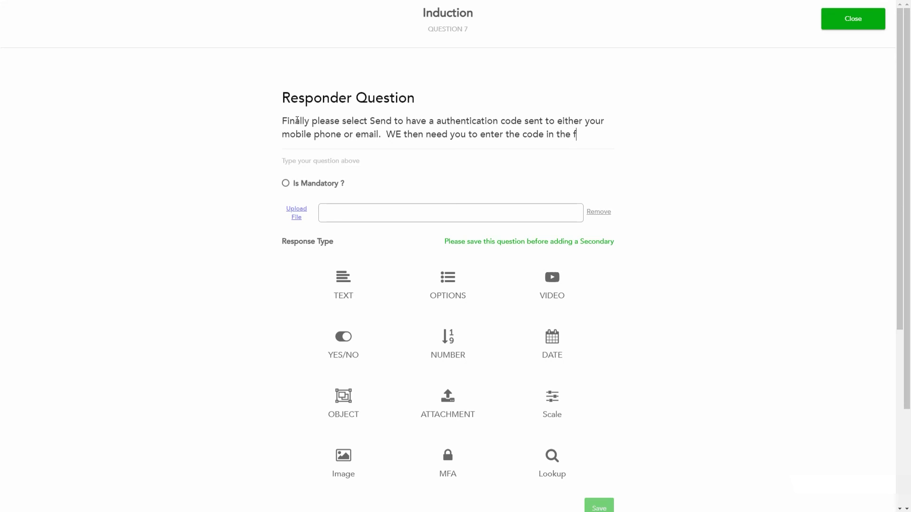
type("ield providfed")
key("BackSpace")
key("BackSpace")
key("BackSpace")
type("ed so that we can be sure it is")
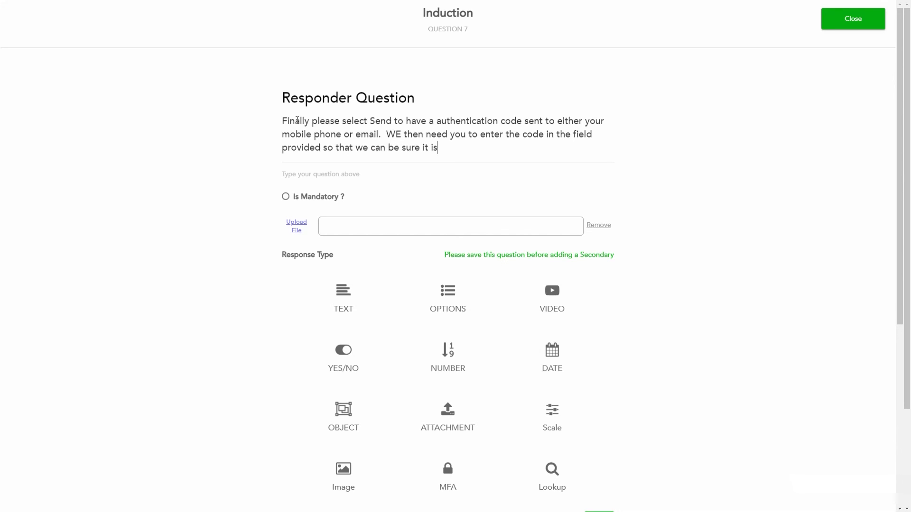
type(" you!")
key("BackSpace")
type("e")
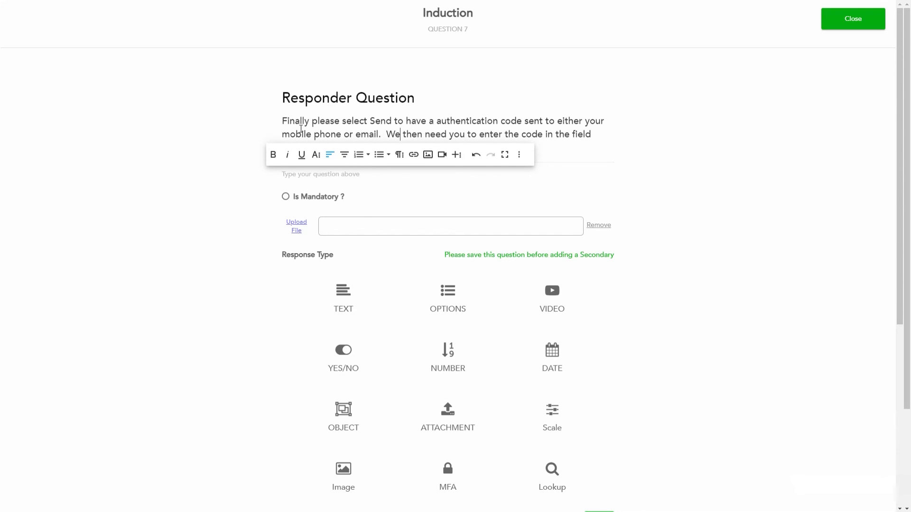
left_click(476, 149)
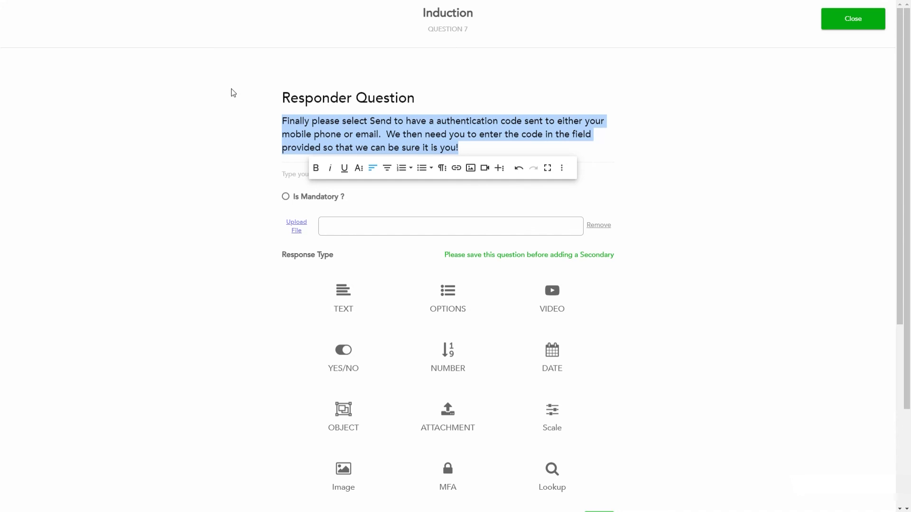
Make the authentication question mandatory with an MFA response sent by Either method, and save and close it.
left_click(286, 202)
left_click(286, 198)
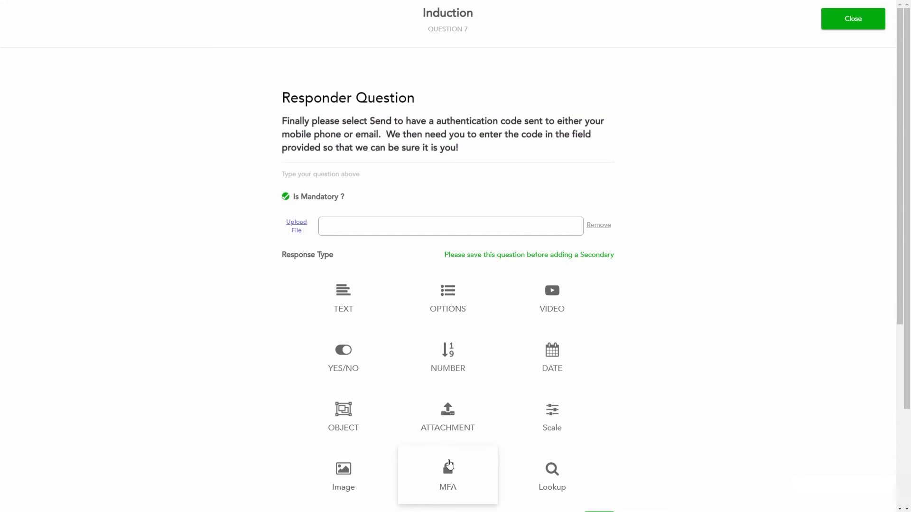
left_click(447, 475)
left_click(286, 196)
left_click(286, 213)
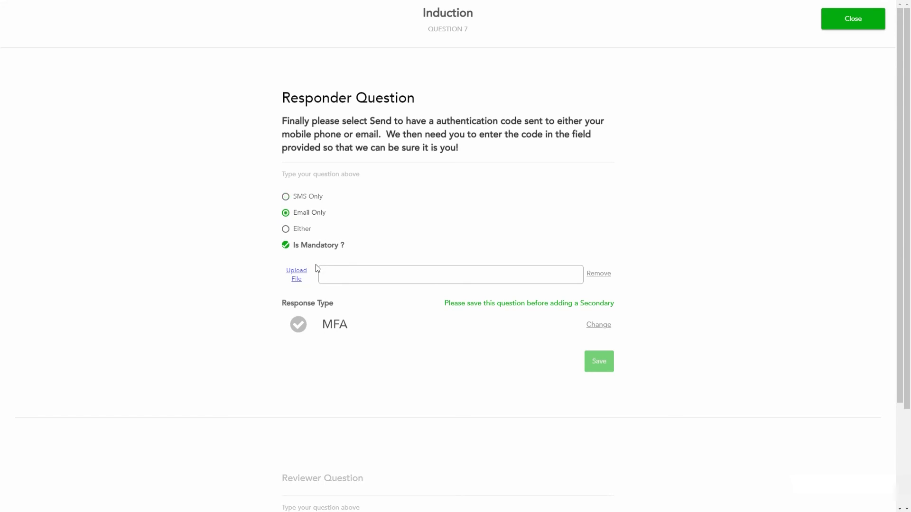
left_click(285, 229)
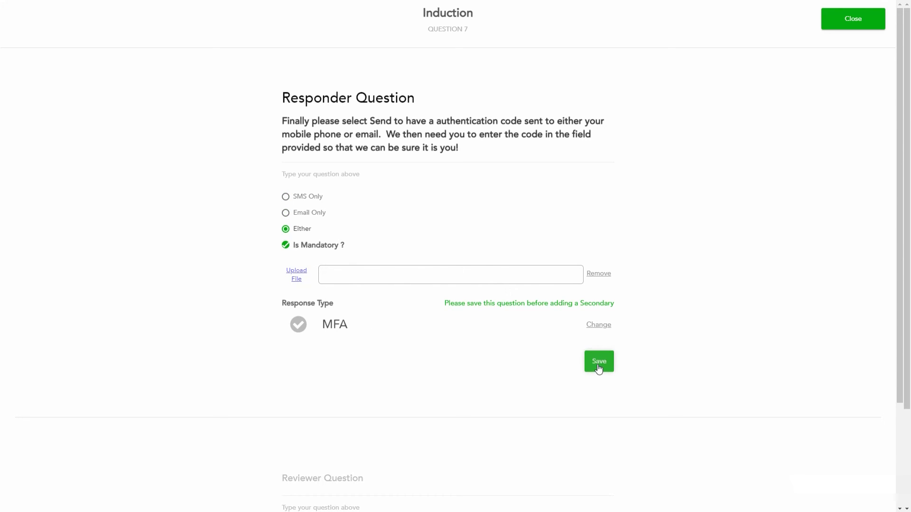
left_click(599, 369)
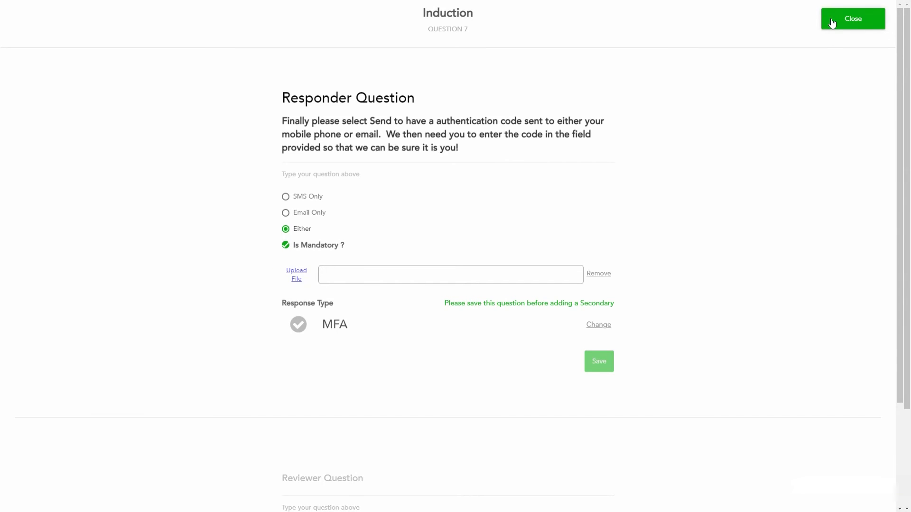
left_click(831, 22)
Review the full list of Induction questions and their response types.
scroll(599, 251, "down", 3)
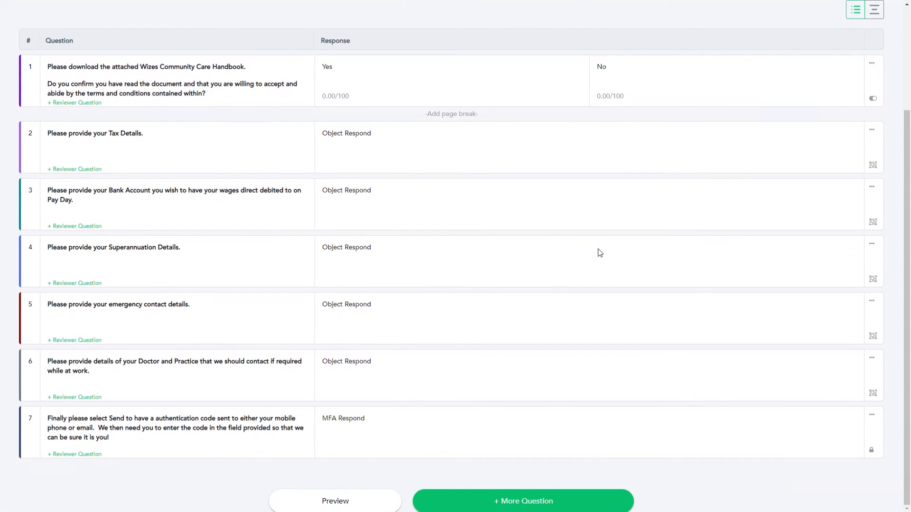
scroll(599, 253, "up", 3)
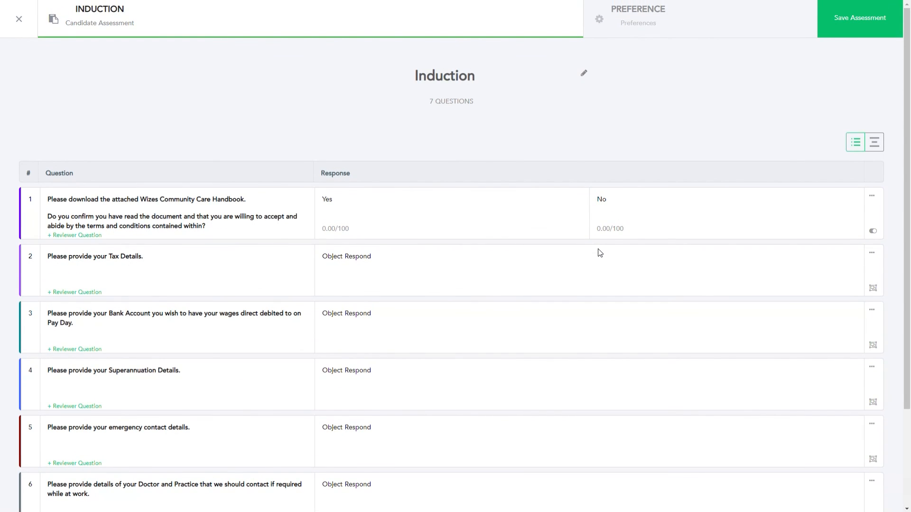
scroll(600, 253, "down", 2)
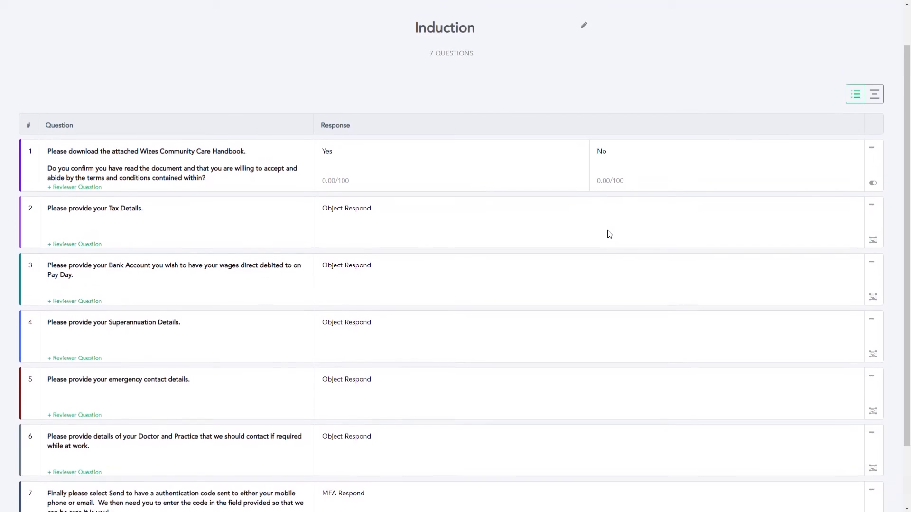
scroll(610, 234, "up", 1)
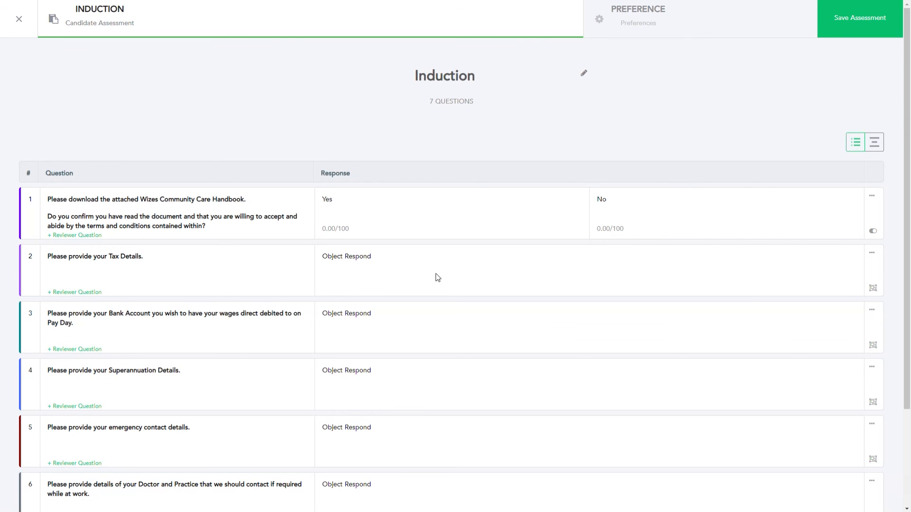
scroll(438, 278, "down", 1)
scroll(437, 278, "down", 1)
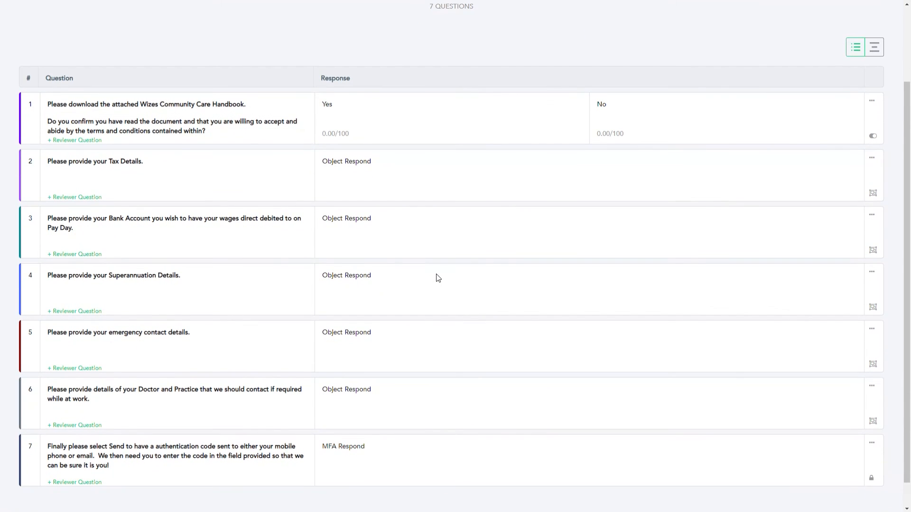